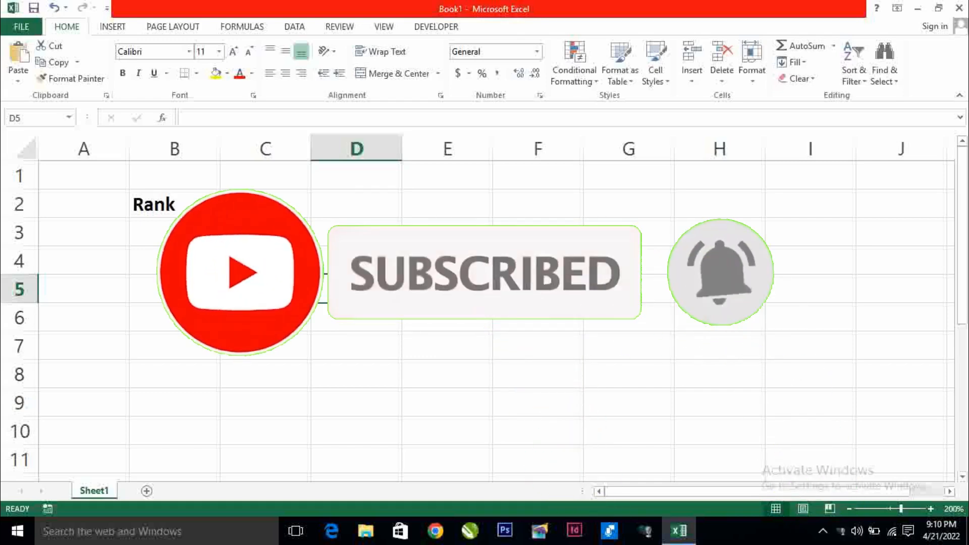
Move the cell cursor up to row 3, ready for the table headers
{"action": "key", "text": "Up"}
{"action": "key", "text": "Up"}
Enter the headings Sl no., Name and Sales Amt across C3:E3
{"action": "key", "text": "Left"}
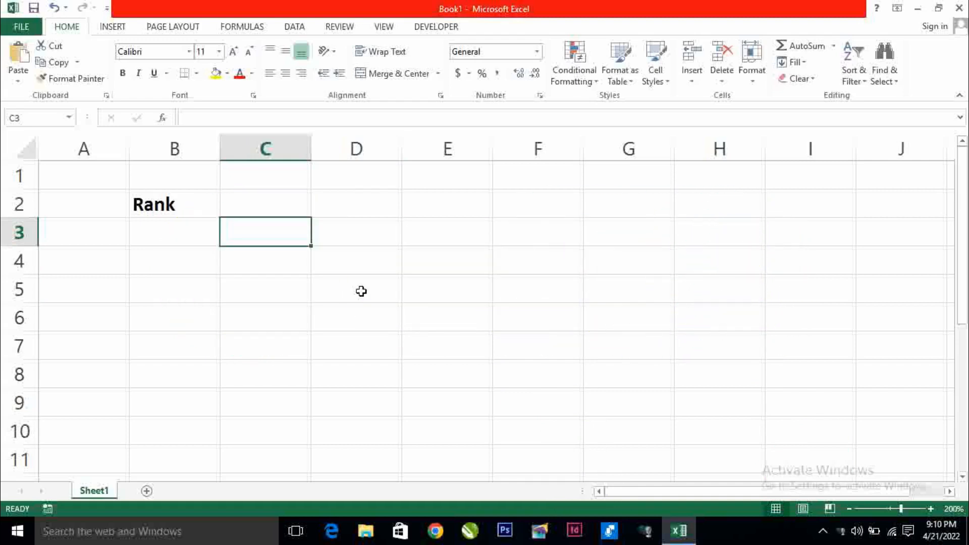
{"action": "type", "text": "Sl no."}
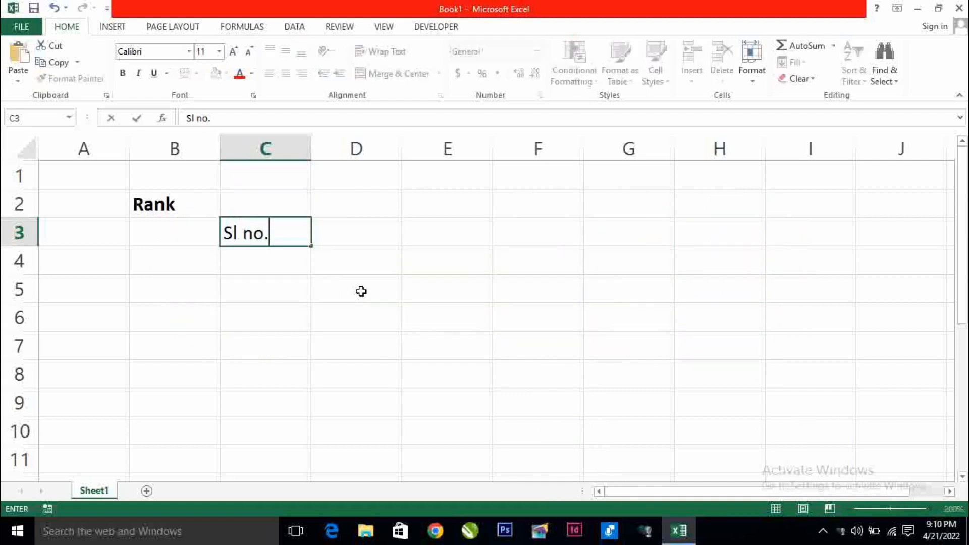
{"action": "key", "text": "Tab"}
{"action": "type", "text": "Name"}
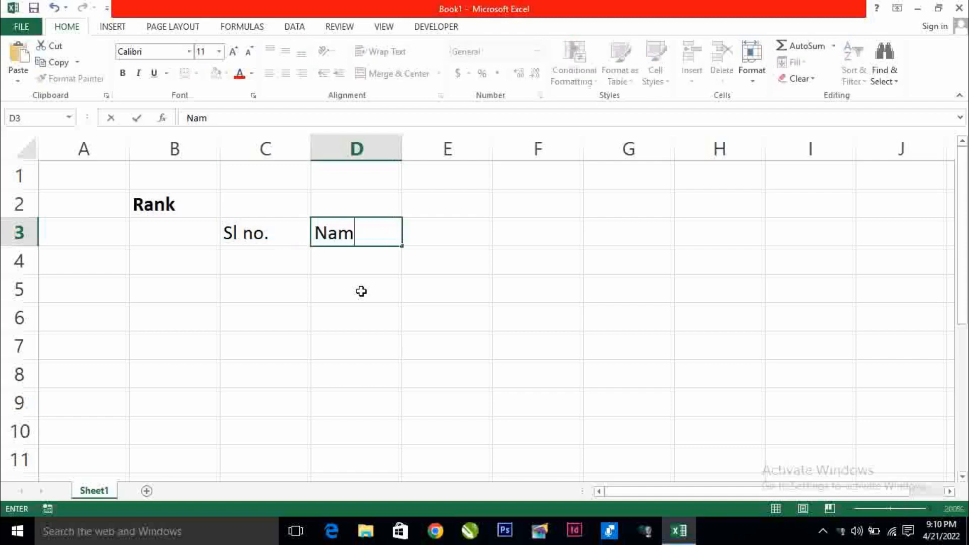
{"action": "key", "text": "Tab"}
{"action": "type", "text": "Sal"}
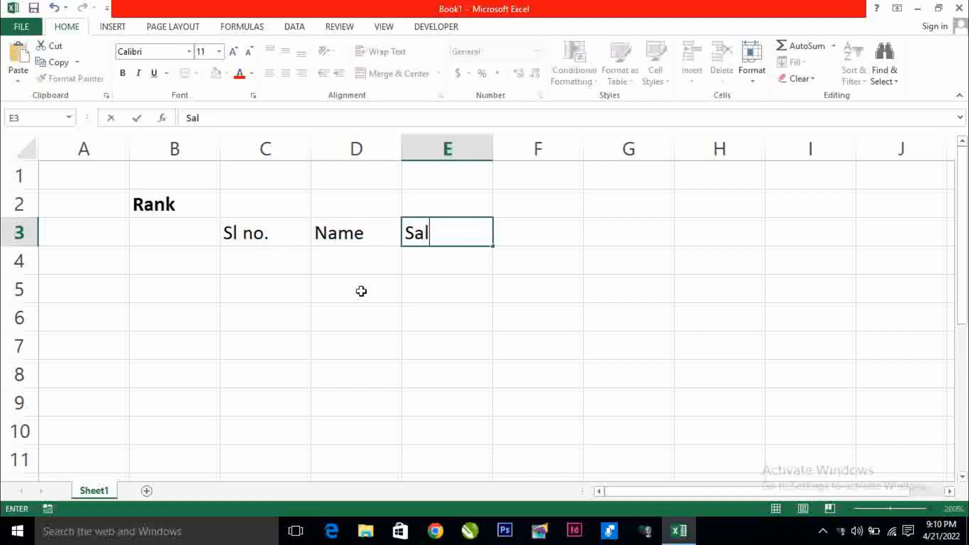
{"action": "type", "text": "es Amt"}
{"action": "key", "text": "Return"}
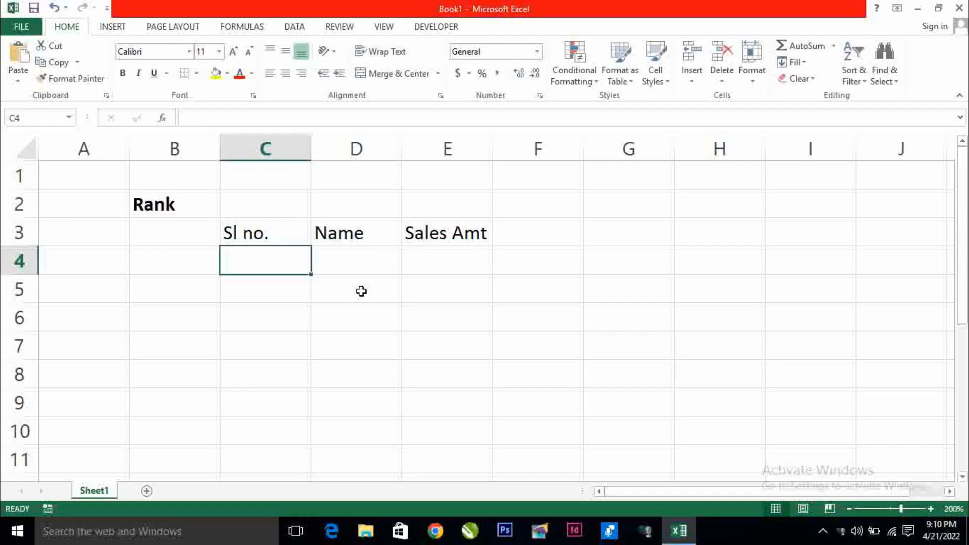
Enter serial numbers 1, 2, 3 and fill the series down to 10 in C13
{"action": "type", "text": "1"}
{"action": "key", "text": "Return"}
{"action": "type", "text": "2"}
{"action": "key", "text": "Return"}
{"action": "type", "text": "3"}
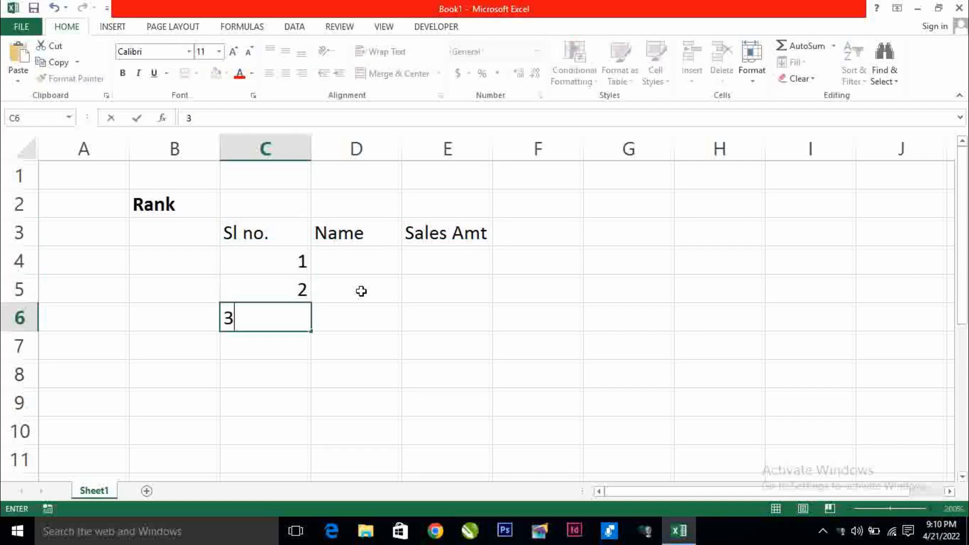
{"action": "key", "text": "Return"}
{"action": "left_click_drag", "start_coordinate": [277, 296], "coordinate": [290, 442]}
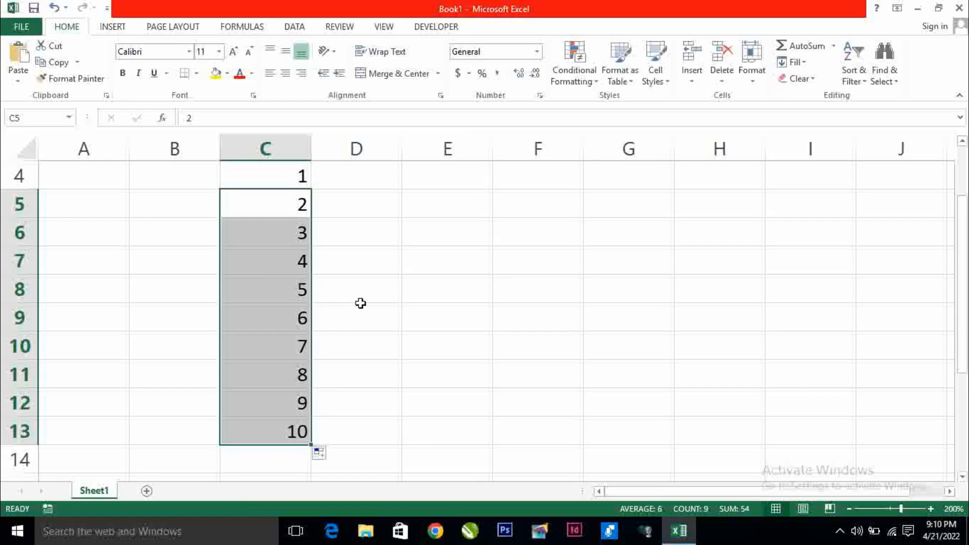
{"action": "scroll", "coordinate": [358, 303], "scroll_direction": "up", "scroll_amount": 1}
Zoom out slightly and enter Ram, Shyam and Sonu in D4:D6
{"action": "left_click", "coordinate": [353, 261]}
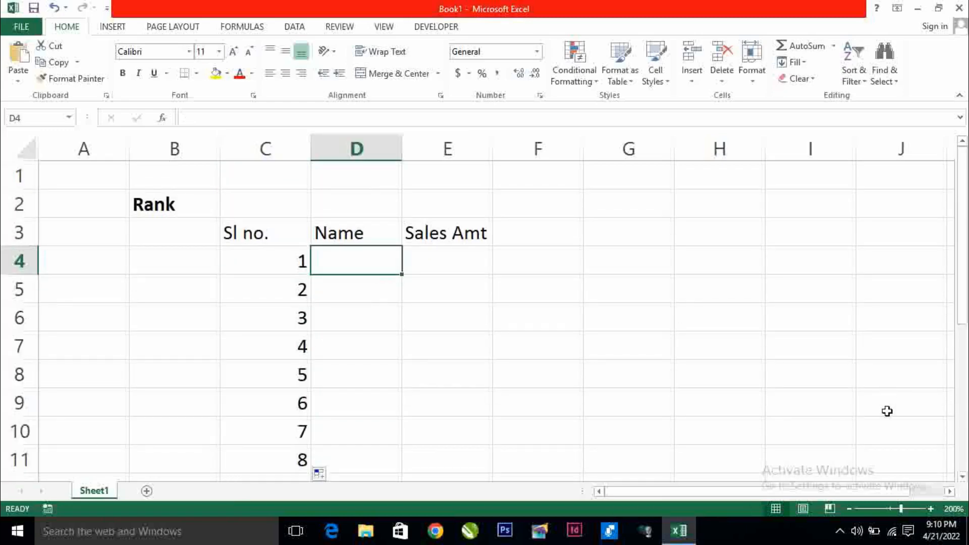
{"action": "left_click", "coordinate": [847, 508]}
{"action": "left_click", "coordinate": [848, 509]}
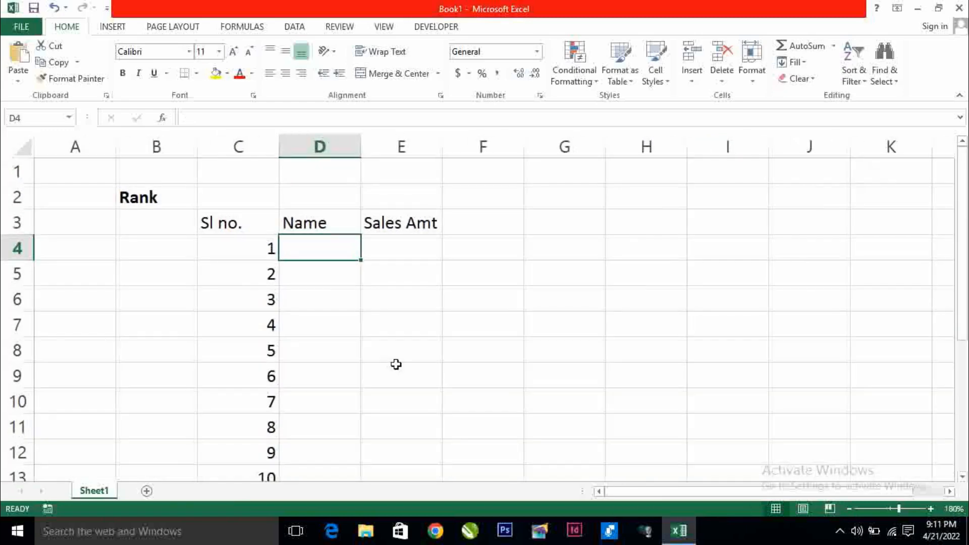
{"action": "scroll", "coordinate": [373, 348], "scroll_direction": "down", "scroll_amount": 1}
{"action": "scroll", "coordinate": [363, 308], "scroll_direction": "up", "scroll_amount": 1}
{"action": "type", "text": "Ram"}
{"action": "key", "text": "Return"}
{"action": "type", "text": "S"}
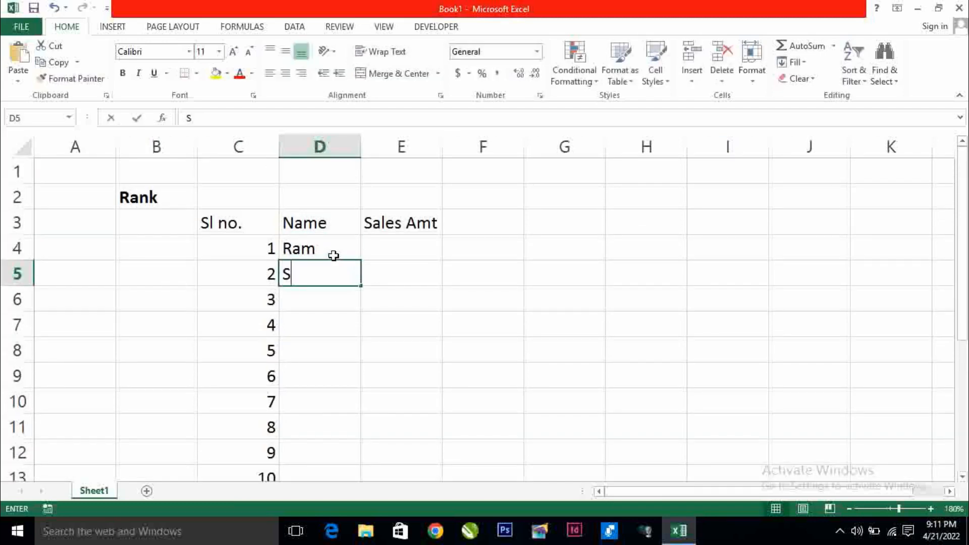
{"action": "type", "text": "hyam"}
{"action": "key", "text": "Return"}
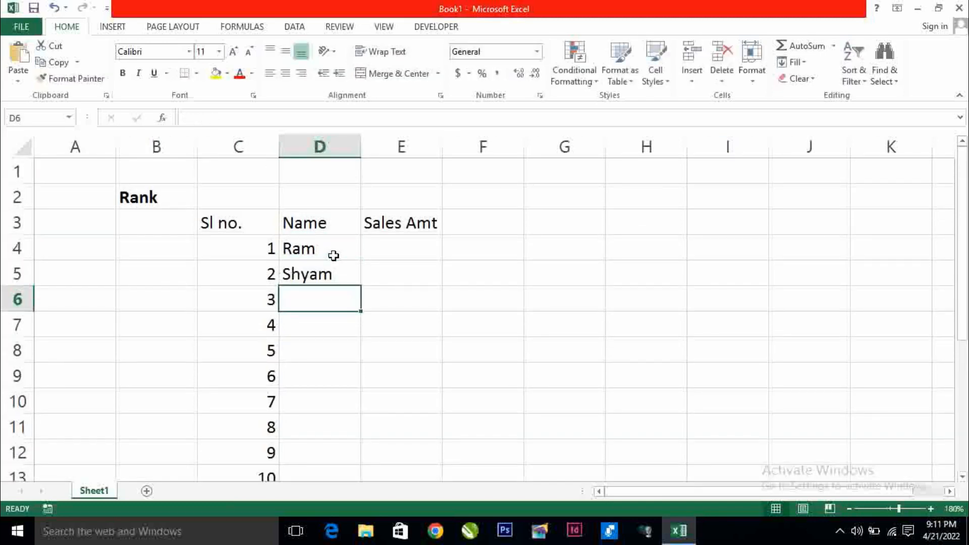
{"action": "type", "text": "Sonu"}
{"action": "key", "text": "Return"}
Continue the names with Kavita, Pooja, Rajesh, Ramesh and Sonia in D7:D11
{"action": "type", "text": "Ka"}
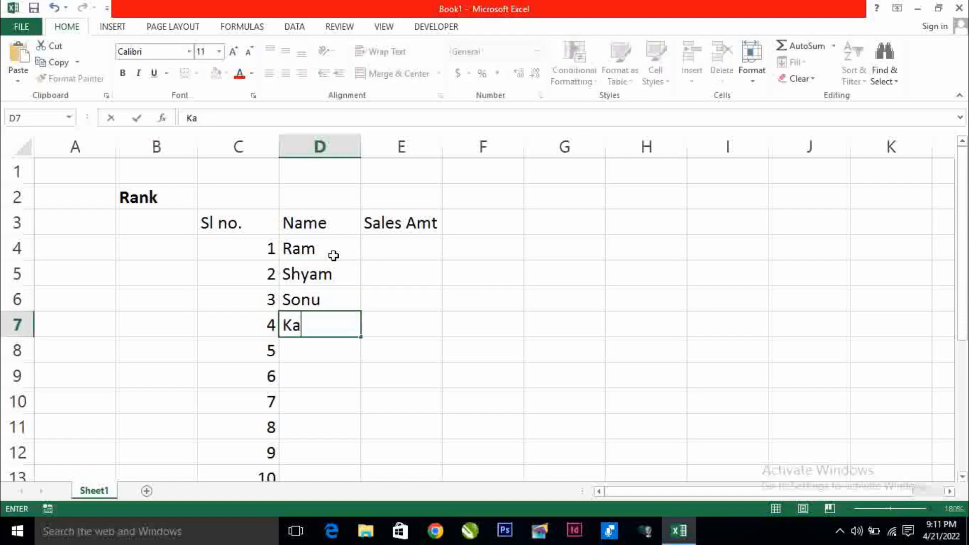
{"action": "type", "text": "vita"}
{"action": "key", "text": "Return"}
{"action": "type", "text": "Po"}
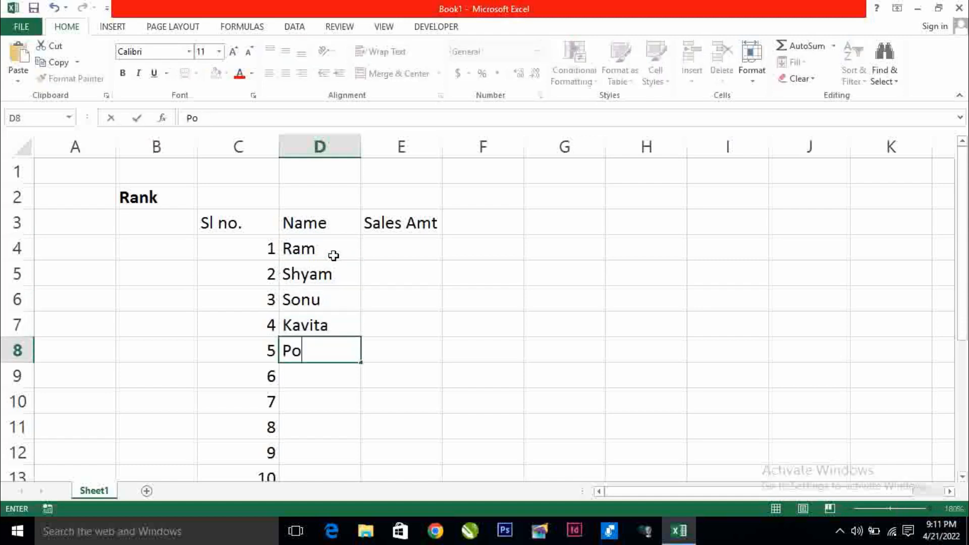
{"action": "type", "text": "oja"}
{"action": "key", "text": "Return"}
{"action": "type", "text": "Rajesh"}
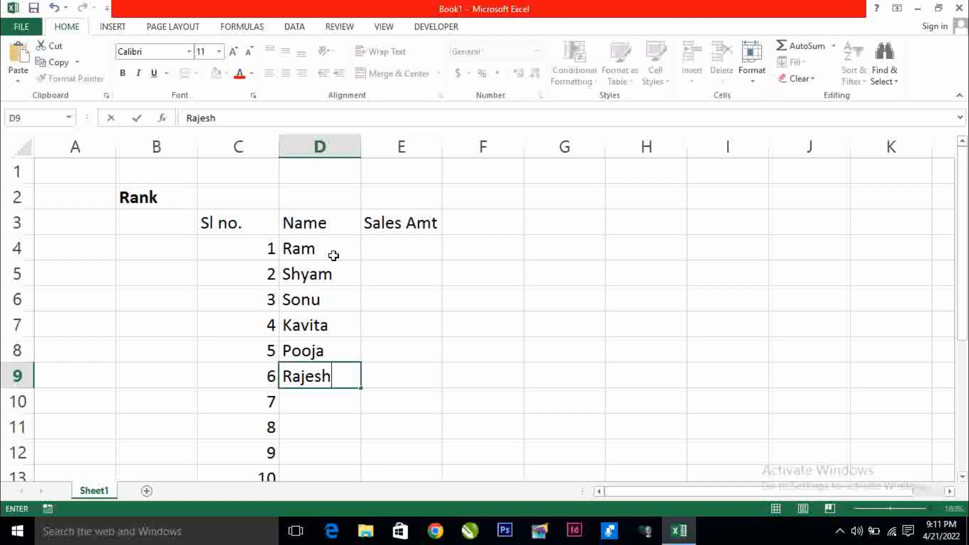
{"action": "key", "text": "Return"}
{"action": "type", "text": "Ramesh"}
{"action": "key", "text": "ctrl+Return"}
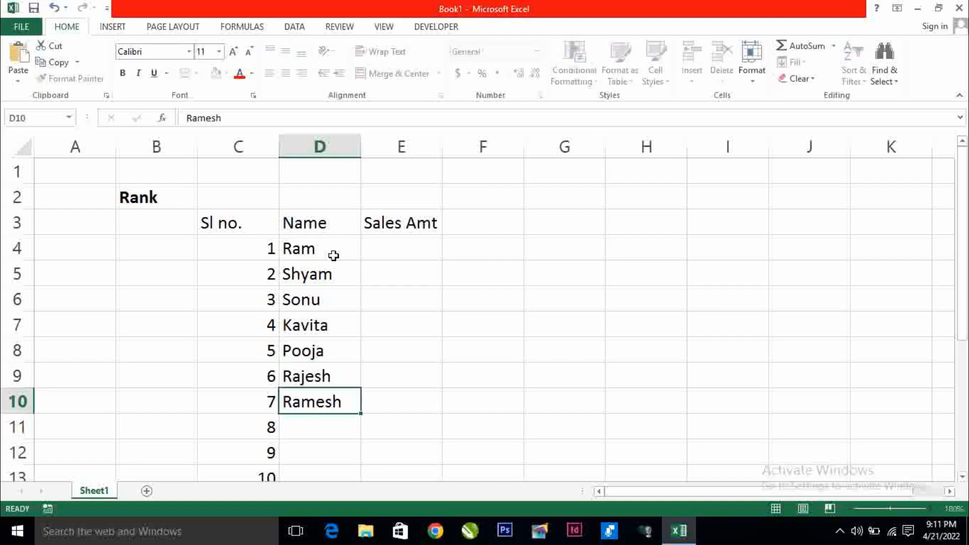
{"action": "key", "text": "Return"}
{"action": "type", "text": "Sonia"}
{"action": "key", "text": "Return"}
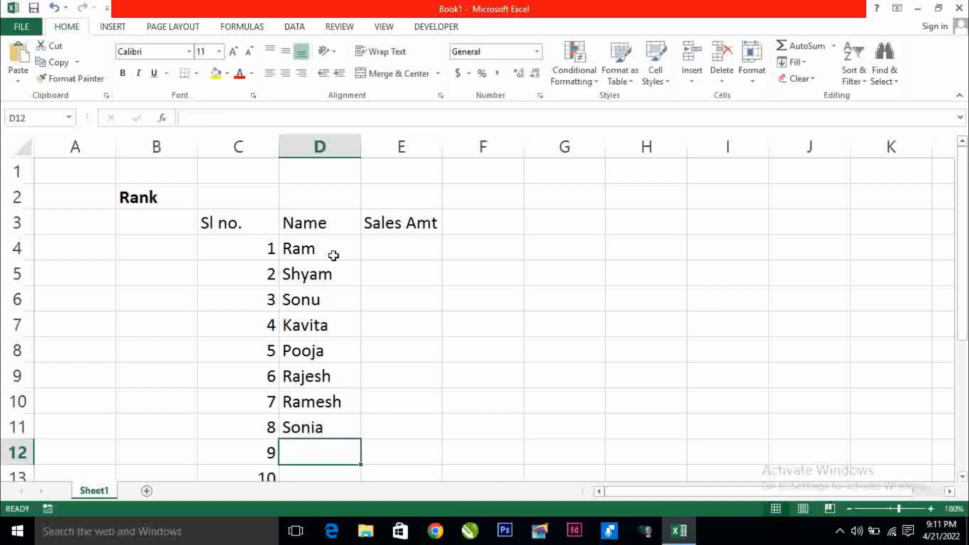
Finish the list with Chandan and Rahul in D12:D13, then select E4 and zoom out
{"action": "type", "text": "Chan"}
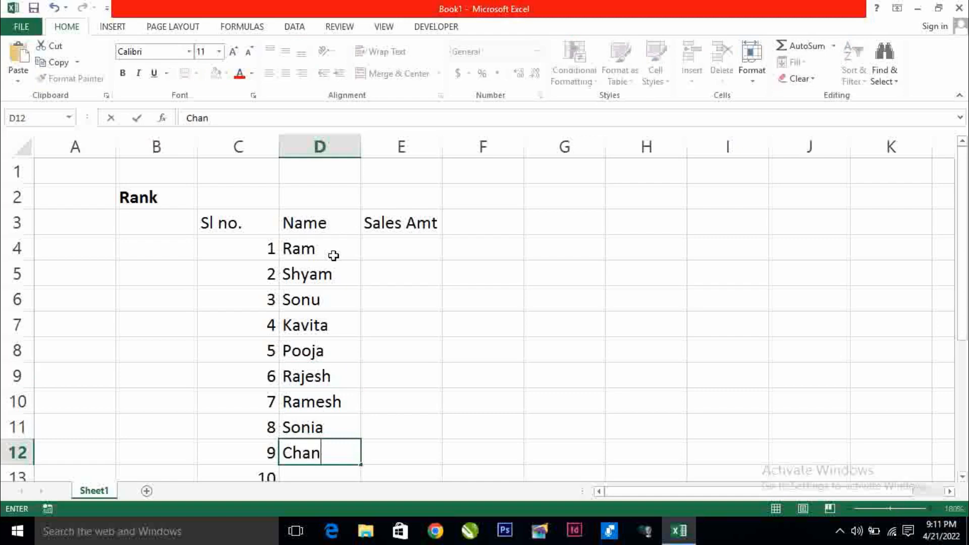
{"action": "type", "text": "dan"}
{"action": "key", "text": "Return"}
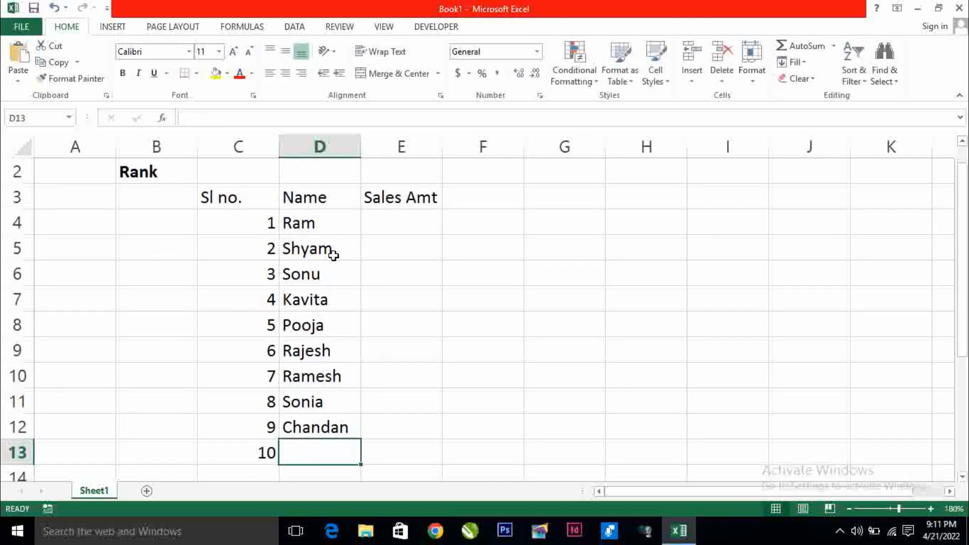
{"action": "type", "text": "Rahul"}
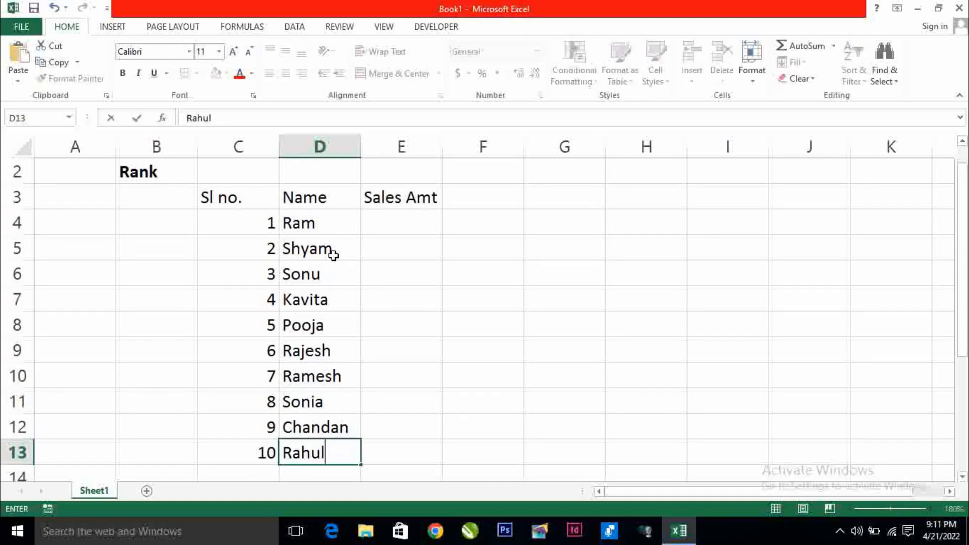
{"action": "key", "text": "Return"}
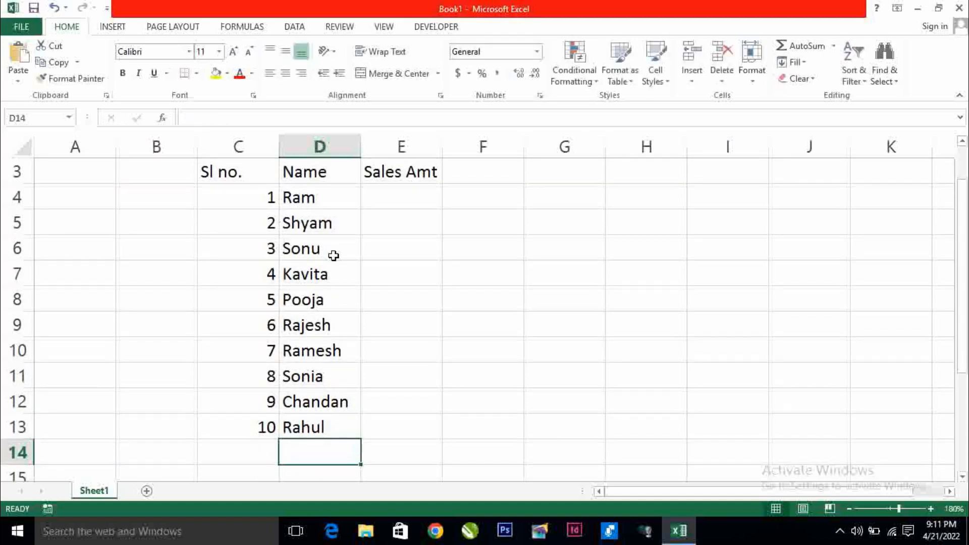
{"action": "left_click", "coordinate": [396, 201]}
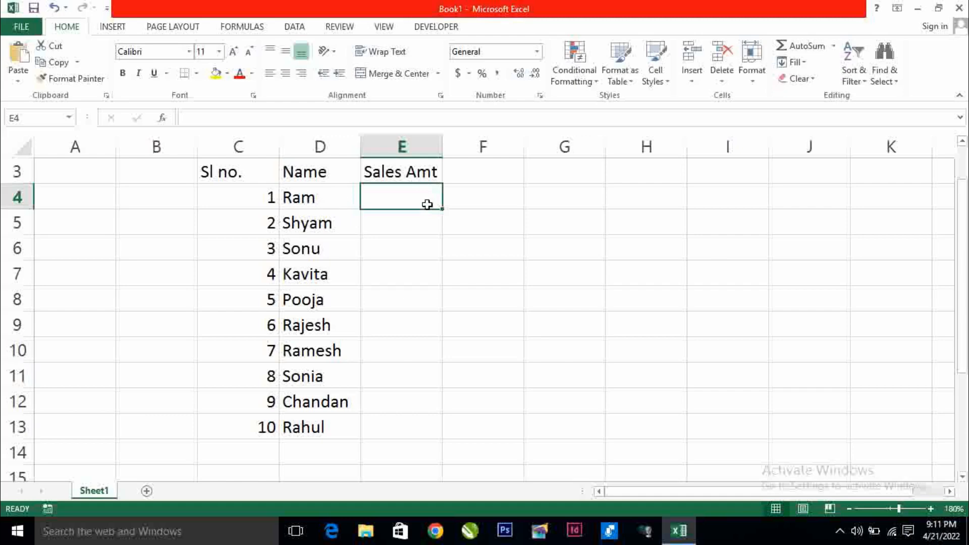
{"action": "left_click", "coordinate": [849, 509]}
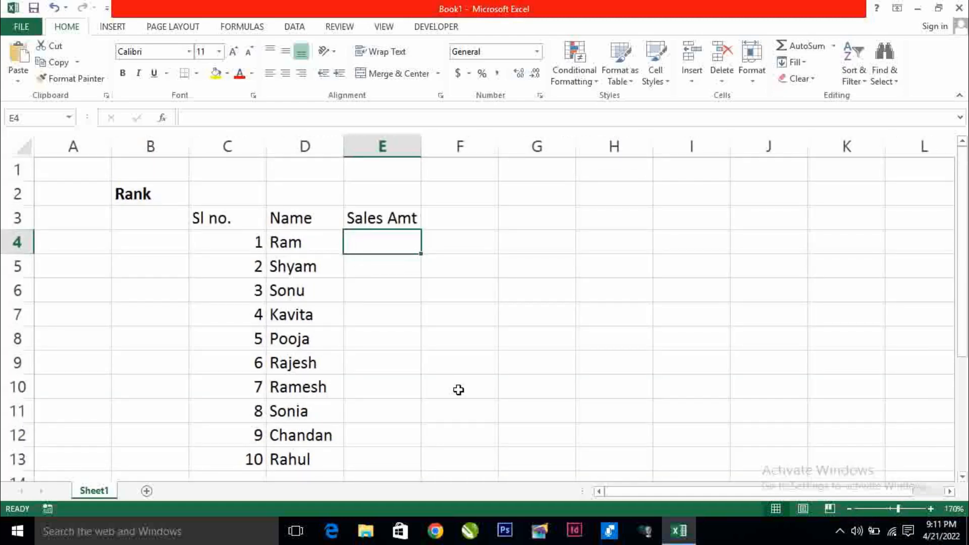
Enter sales amounts 6700, 4556, 5004, 3489, 12399, 46753 and 90333 in E4:E10
{"action": "type", "text": "6700"}
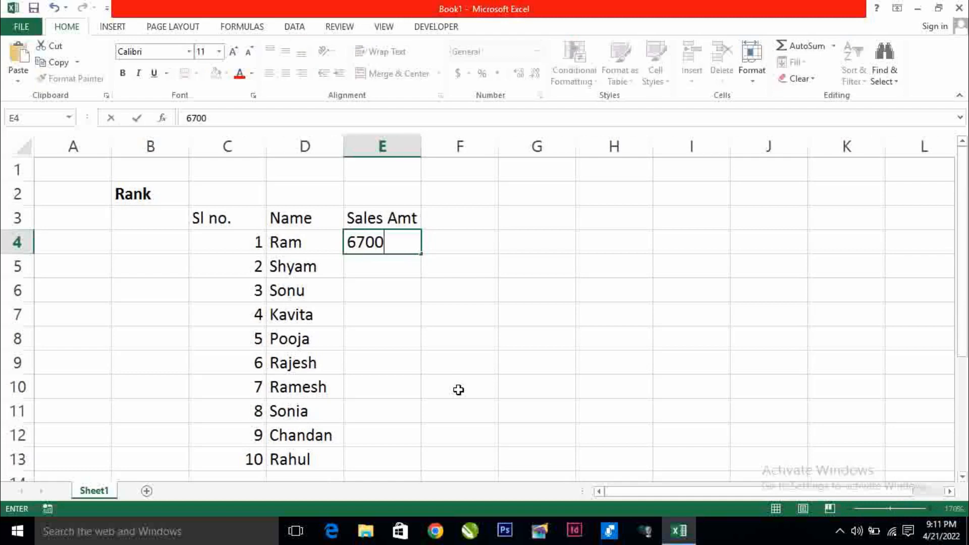
{"action": "key", "text": "Return"}
{"action": "type", "text": "455"}
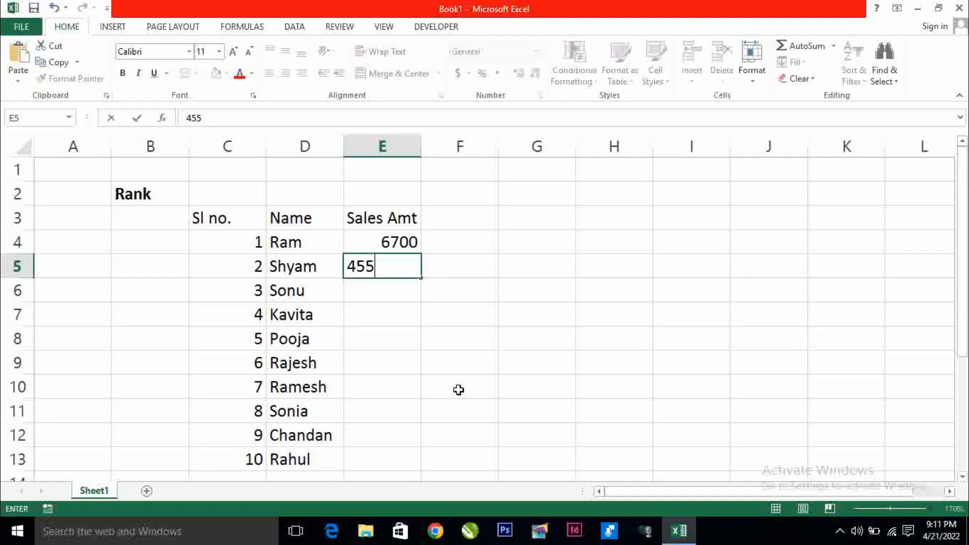
{"action": "type", "text": "6"}
{"action": "key", "text": "Return"}
{"action": "type", "text": "500"}
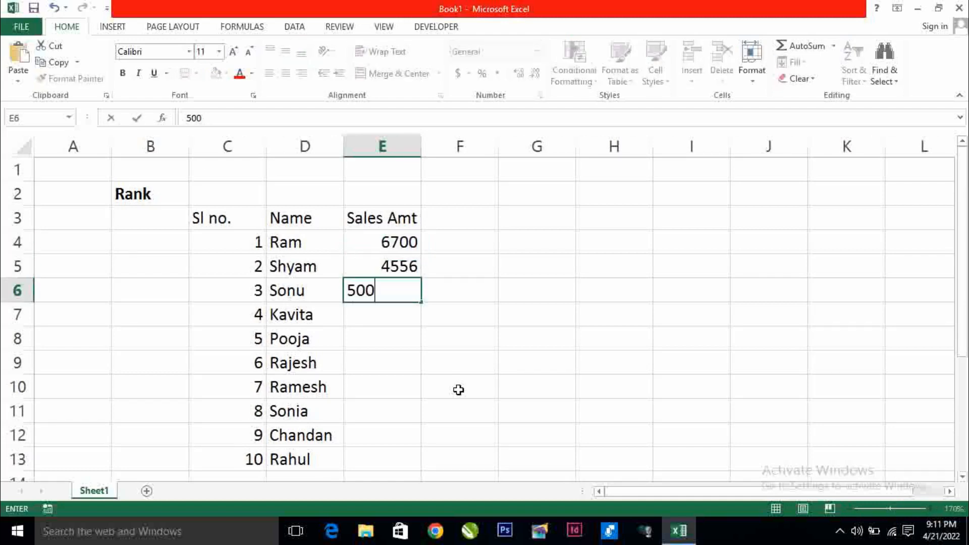
{"action": "type", "text": "4"}
{"action": "key", "text": "Return"}
{"action": "type", "text": "34"}
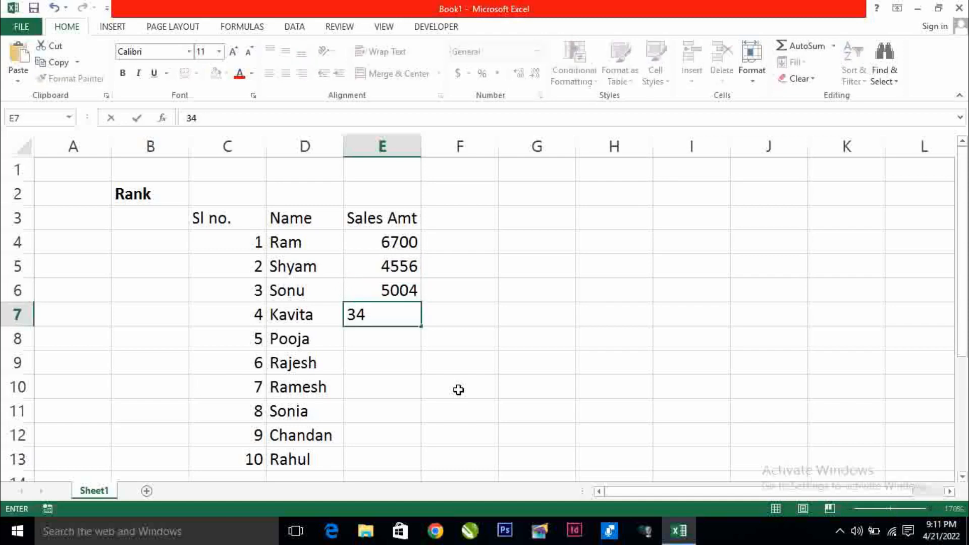
{"action": "type", "text": "89"}
{"action": "key", "text": "Return"}
{"action": "type", "text": "123"}
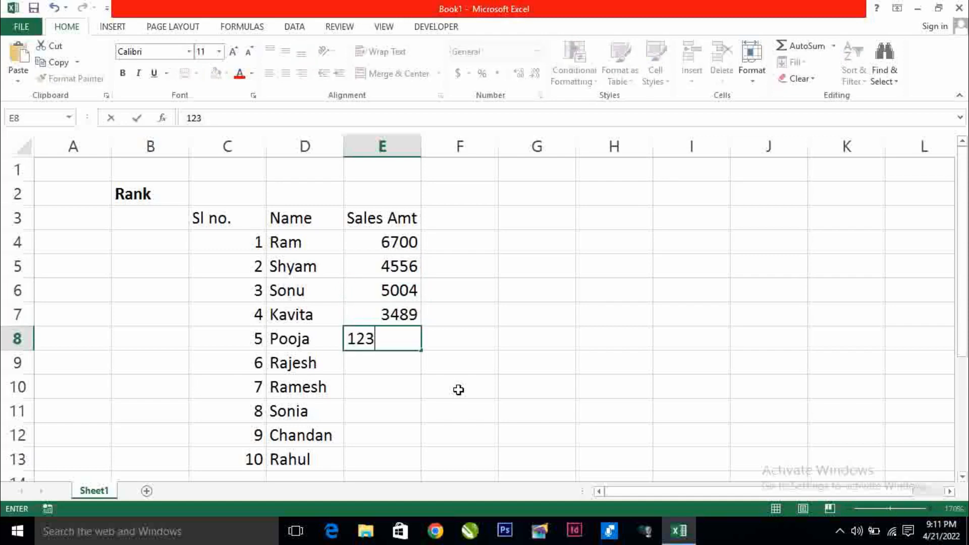
{"action": "type", "text": "99"}
{"action": "key", "text": "Return"}
{"action": "type", "text": "46753"}
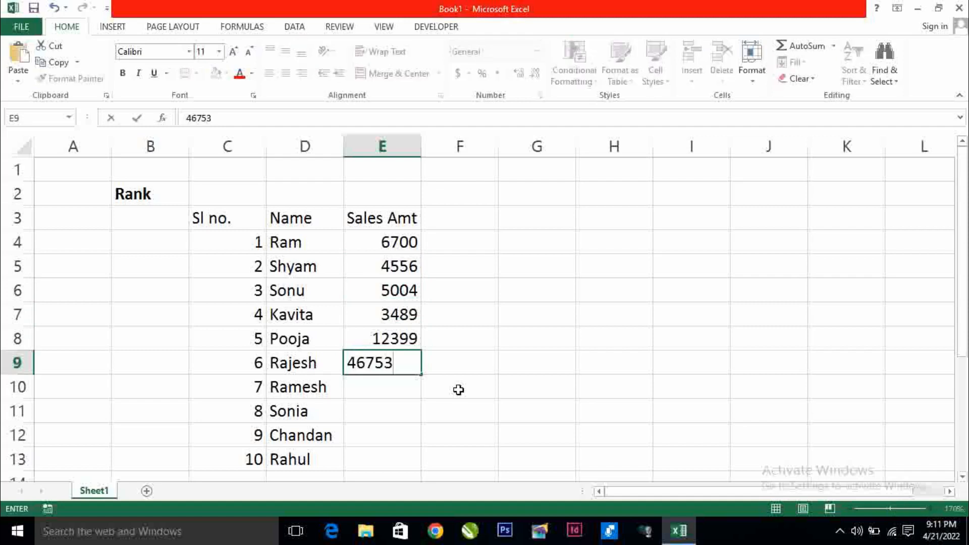
{"action": "key", "text": "Return"}
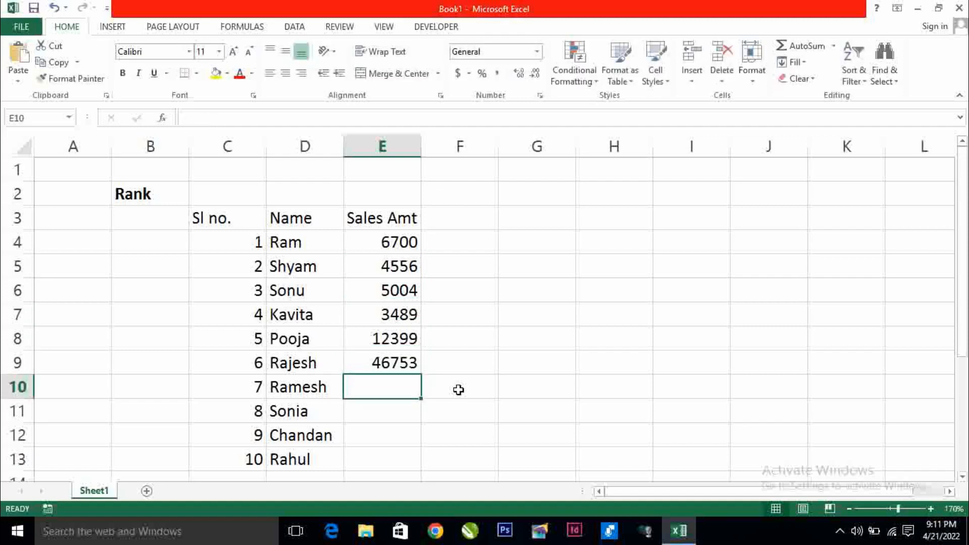
{"action": "type", "text": "90333"}
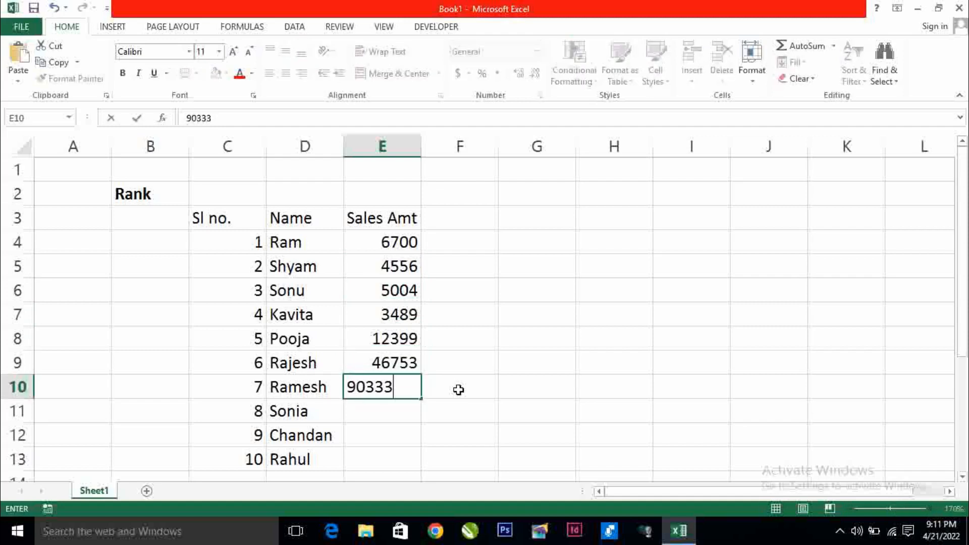
{"action": "key", "text": "Return"}
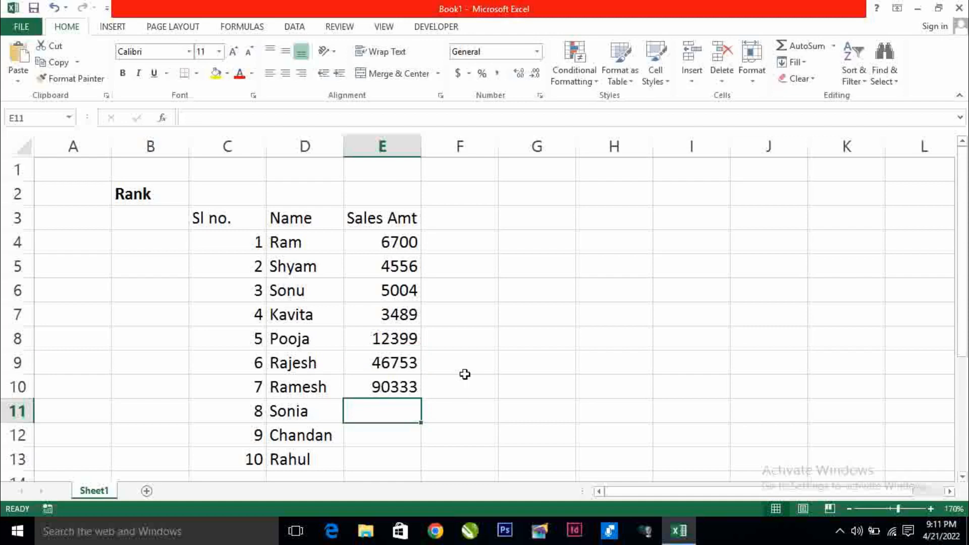
Add the remaining amounts 67383, 2361 and 3622 in E11:E13
{"action": "left_click", "coordinate": [375, 249]}
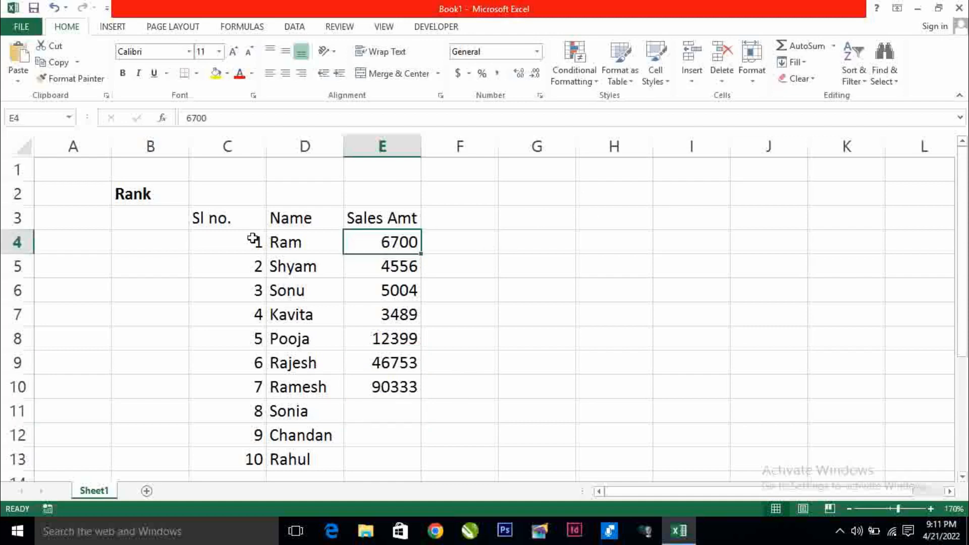
{"action": "left_click_drag", "start_coordinate": [253, 243], "coordinate": [384, 460]}
{"action": "left_click", "coordinate": [390, 403]}
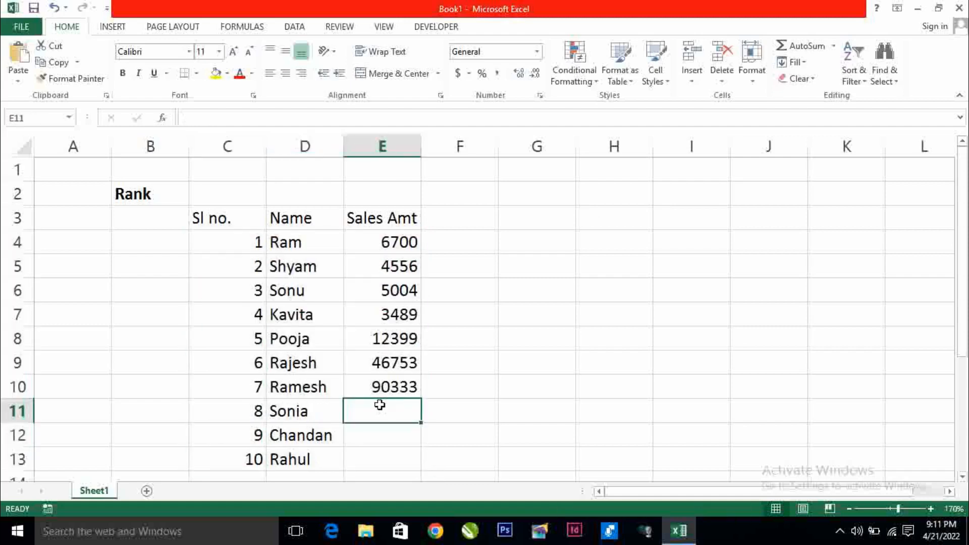
{"action": "type", "text": "67"}
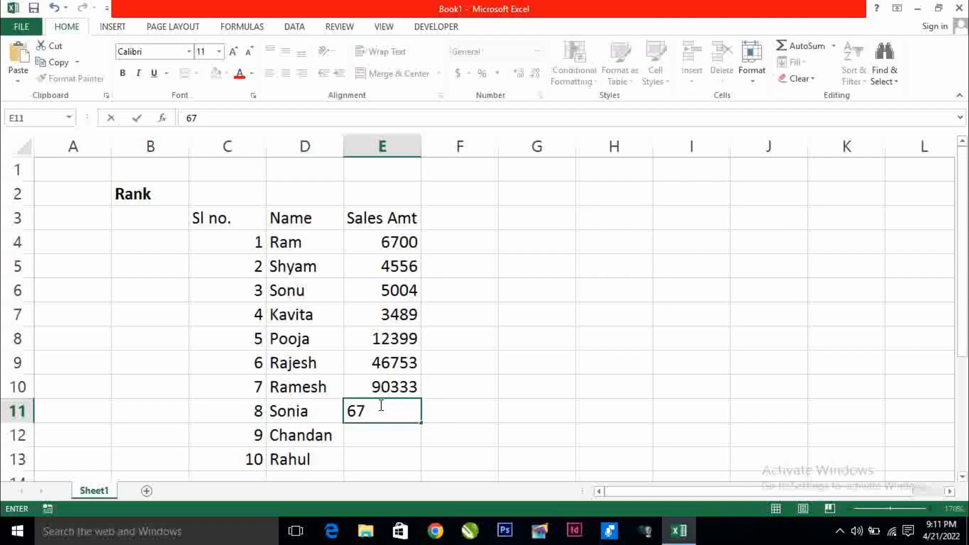
{"action": "type", "text": "383"}
{"action": "key", "text": "Return"}
{"action": "type", "text": "2361"}
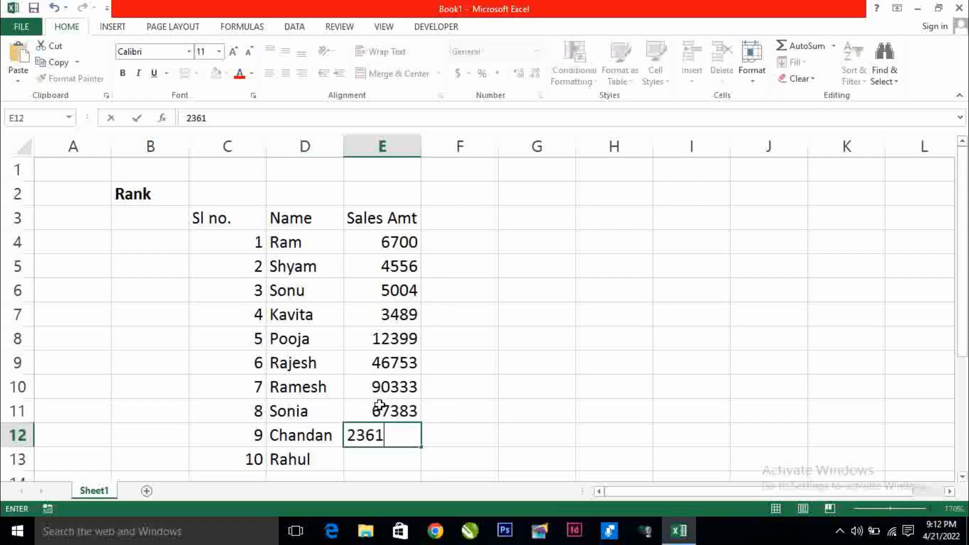
{"action": "key", "text": "Return"}
{"action": "type", "text": "36221"}
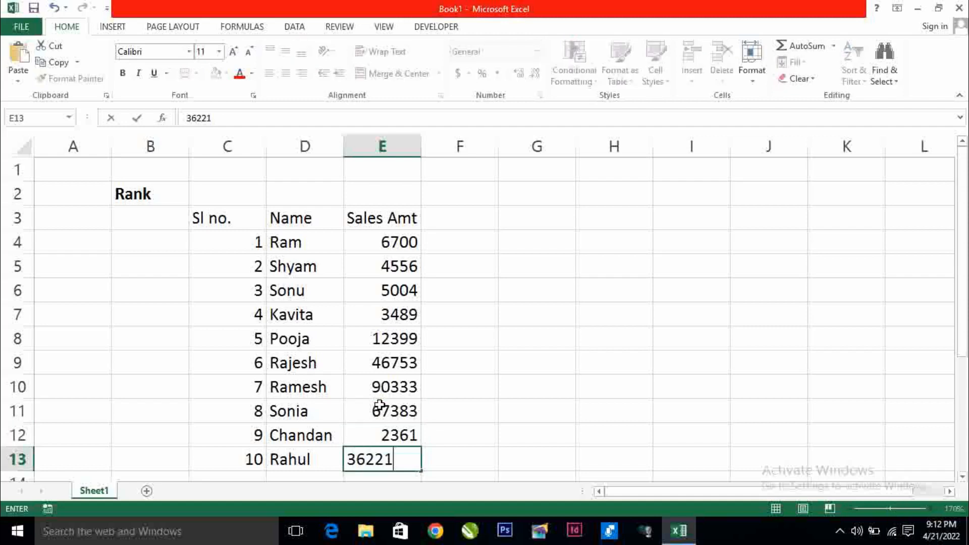
{"action": "key", "text": "BackSpace"}
{"action": "key", "text": "Return"}
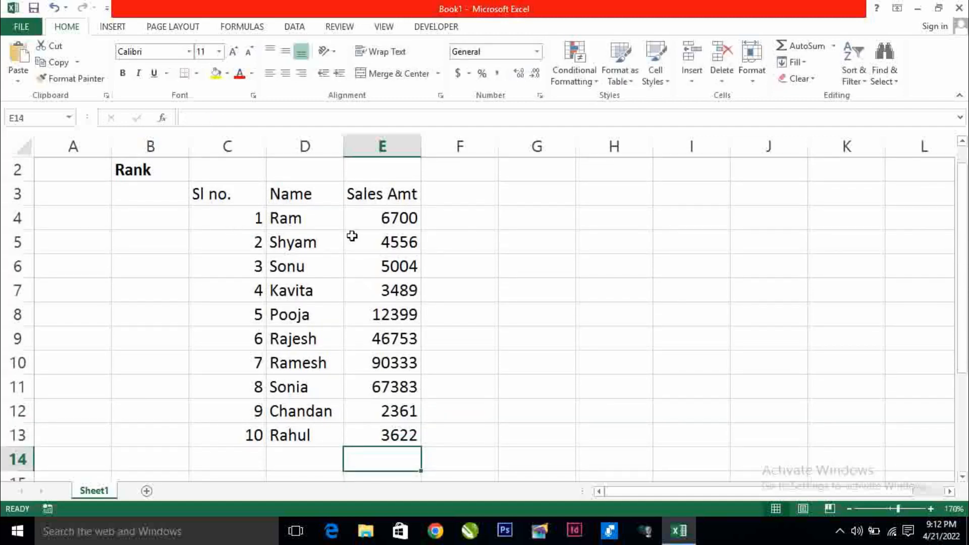
Apply All Borders to the table range C3:E13
{"action": "left_click_drag", "start_coordinate": [242, 195], "coordinate": [368, 428]}
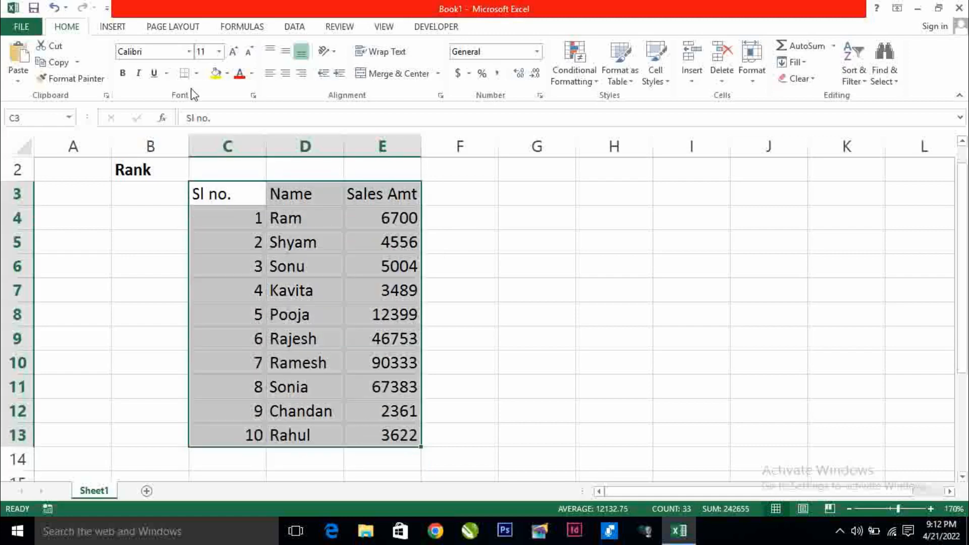
{"action": "left_click", "coordinate": [196, 73]}
{"action": "left_click", "coordinate": [210, 199]}
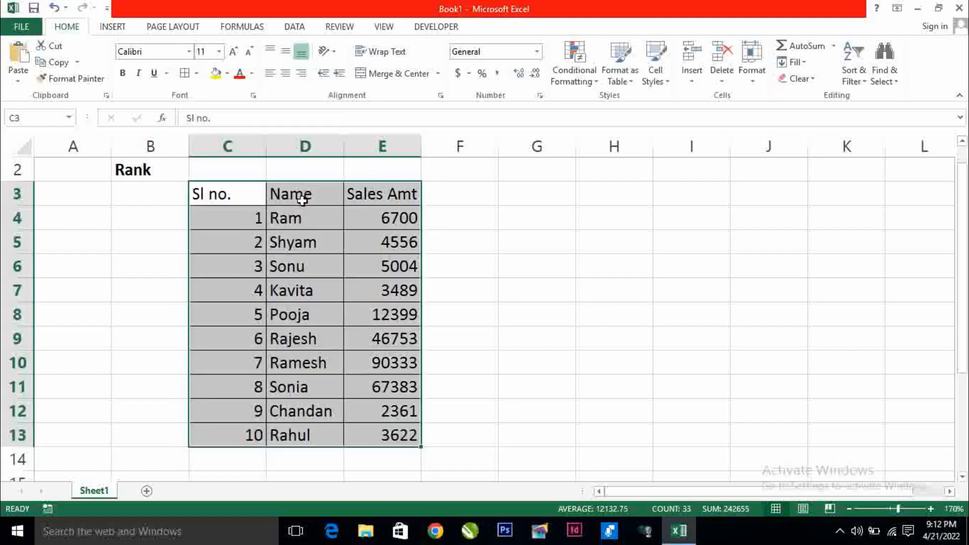
Make the C3:E3 header row bold
{"action": "left_click_drag", "start_coordinate": [244, 198], "coordinate": [336, 195]}
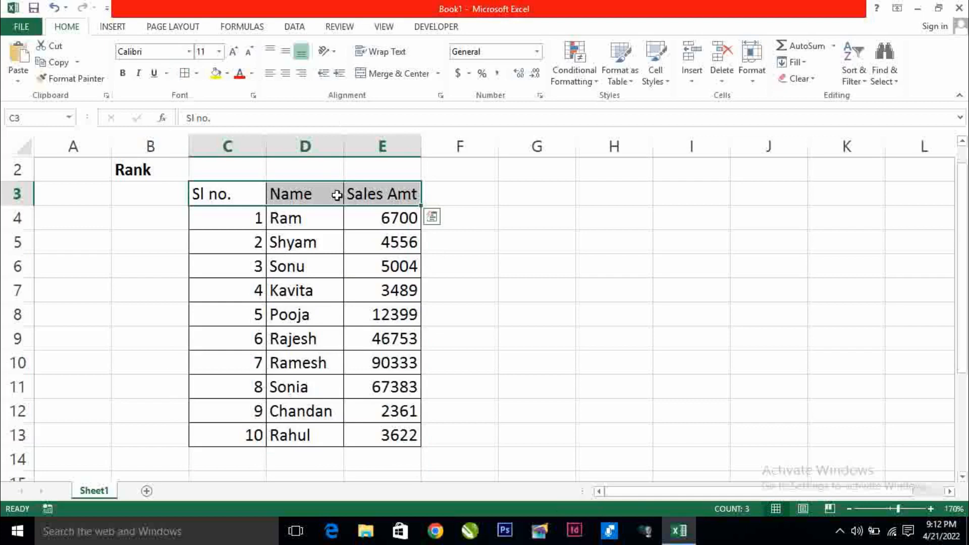
{"action": "left_click", "coordinate": [123, 73]}
{"action": "left_click", "coordinate": [469, 202]}
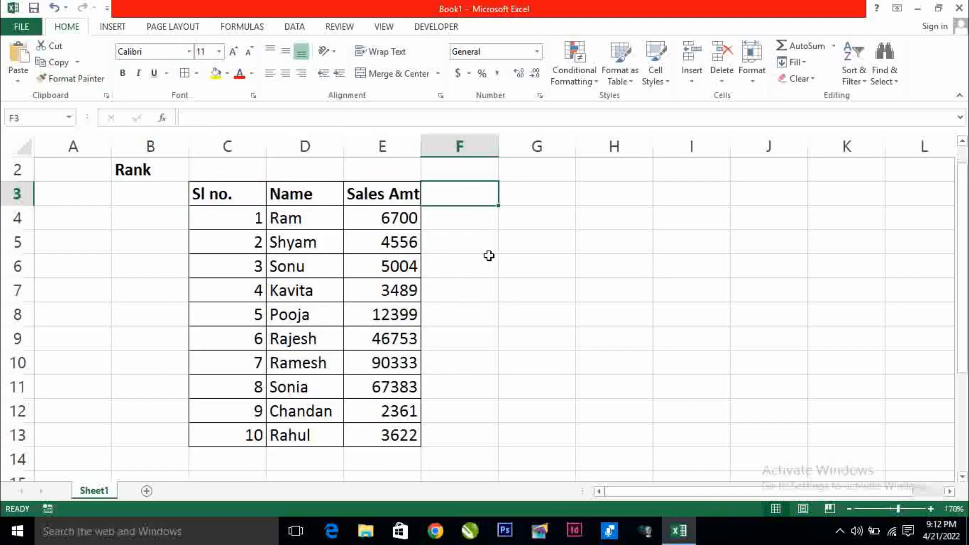
Enter the Rank heading in F3 and check that it is bold
{"action": "type", "text": "Rank"}
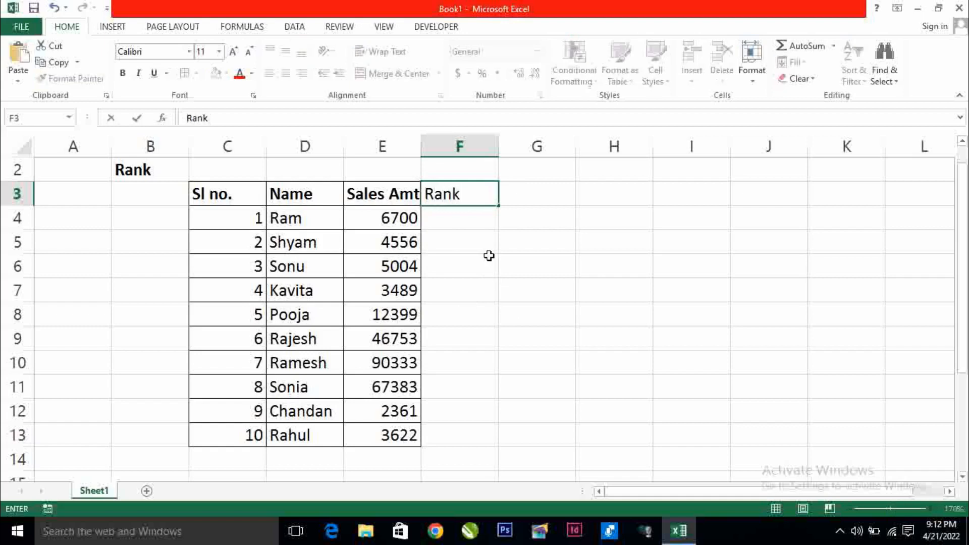
{"action": "key", "text": "Return"}
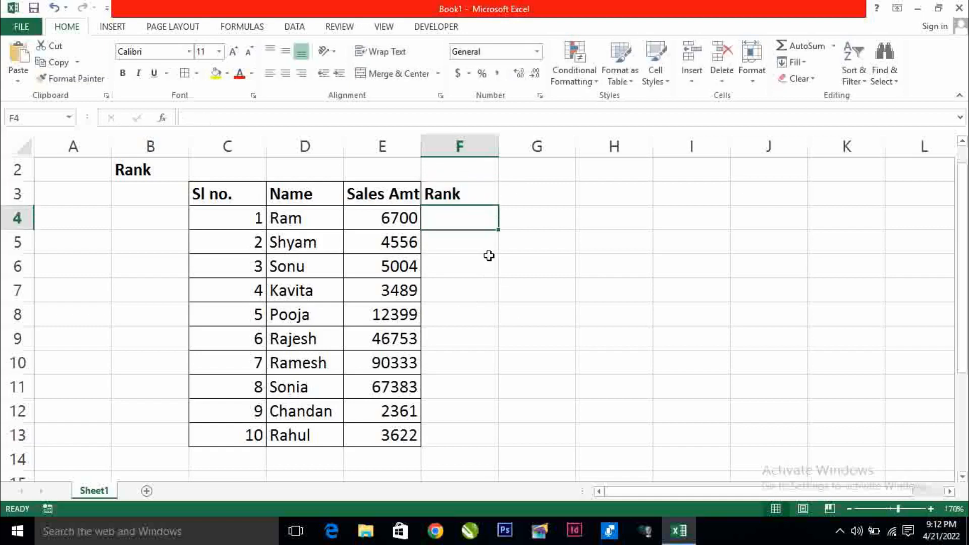
{"action": "left_click", "coordinate": [454, 191]}
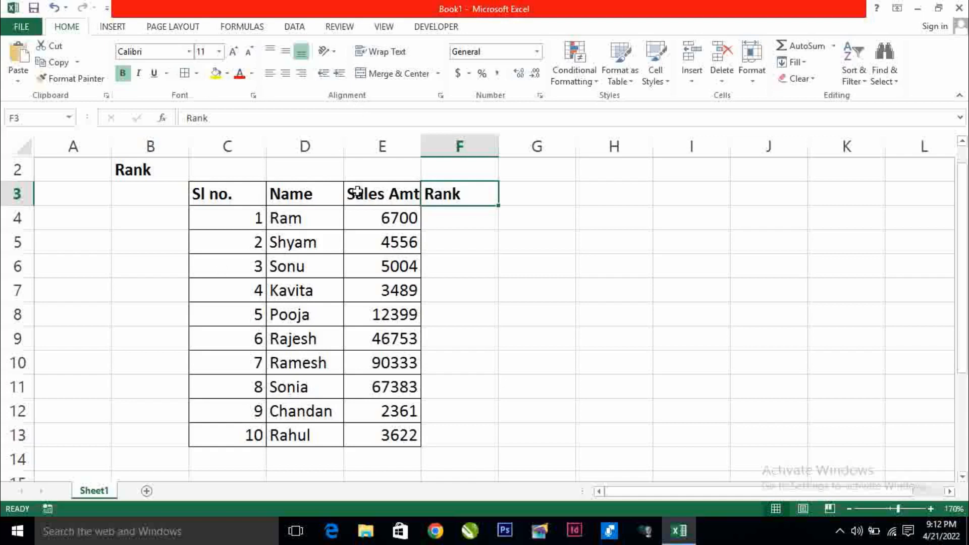
{"action": "left_click", "coordinate": [472, 220]}
In F4, build =RANK(E4,E4:E13, using the autocomplete suggestion and range selection
{"action": "type", "text": "="}
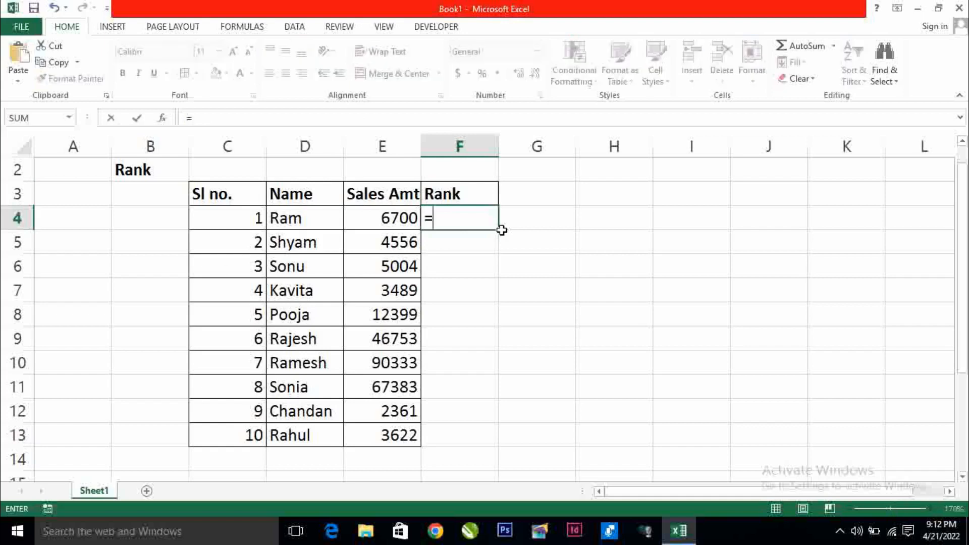
{"action": "type", "text": "rank"}
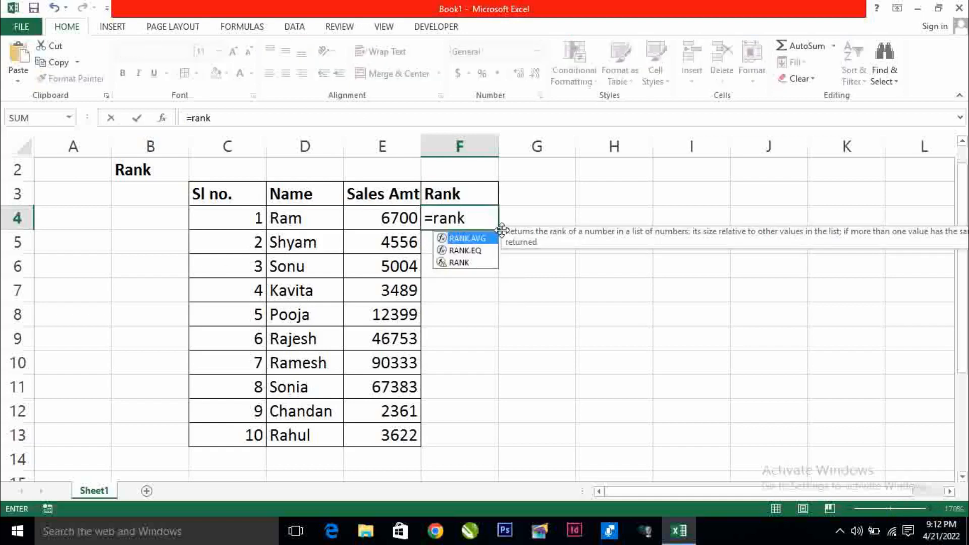
{"action": "key", "text": "Down"}
{"action": "key", "text": "Down"}
{"action": "key", "text": "Tab"}
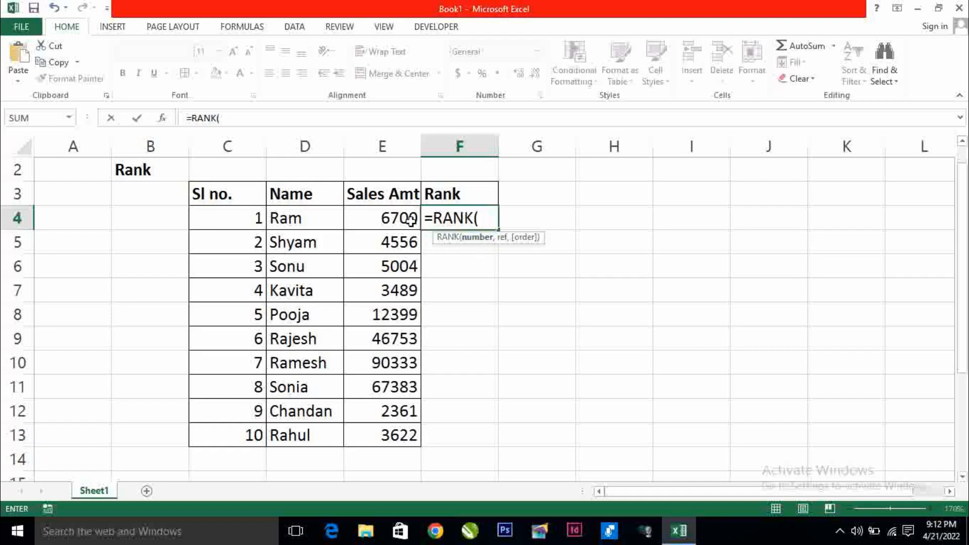
{"action": "left_click", "coordinate": [369, 219]}
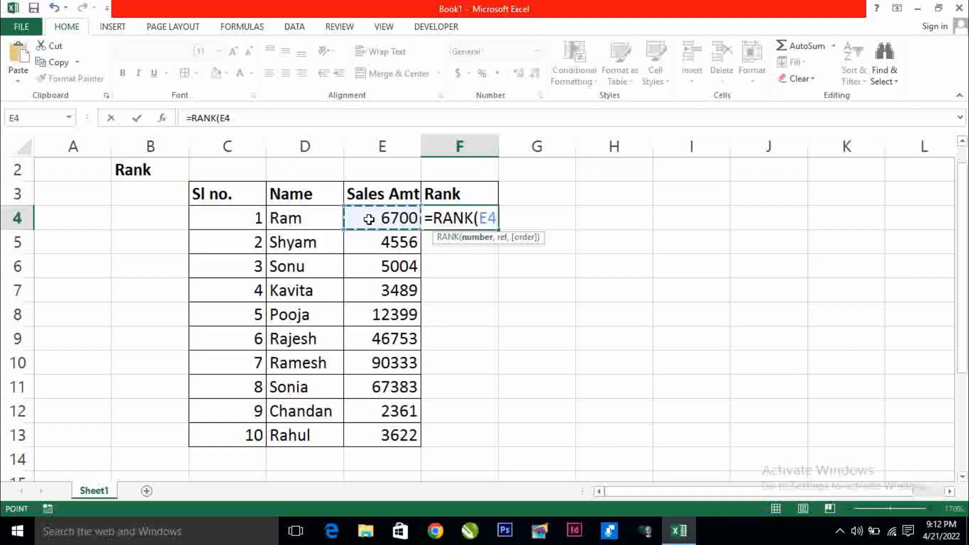
{"action": "type", "text": ","}
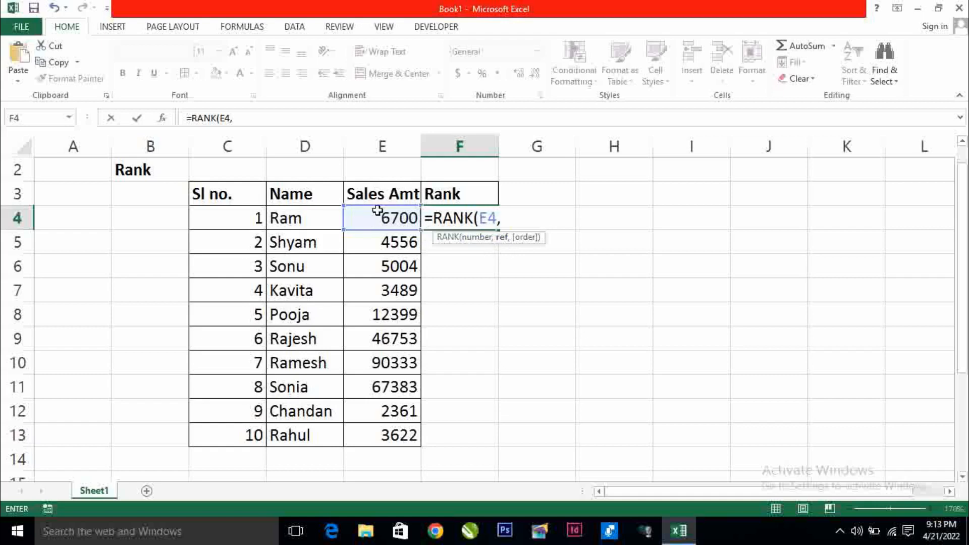
{"action": "left_click_drag", "start_coordinate": [376, 213], "coordinate": [374, 434]}
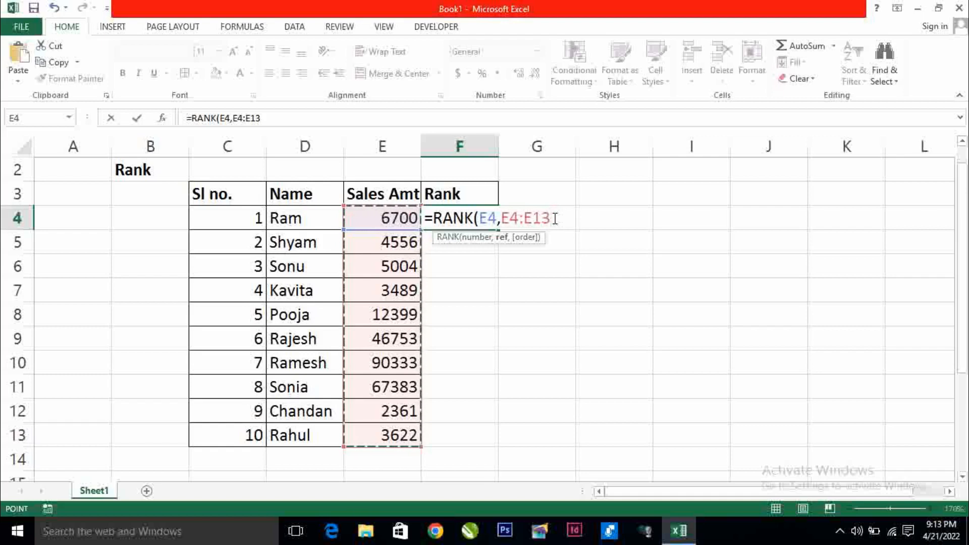
{"action": "type", "text": ","}
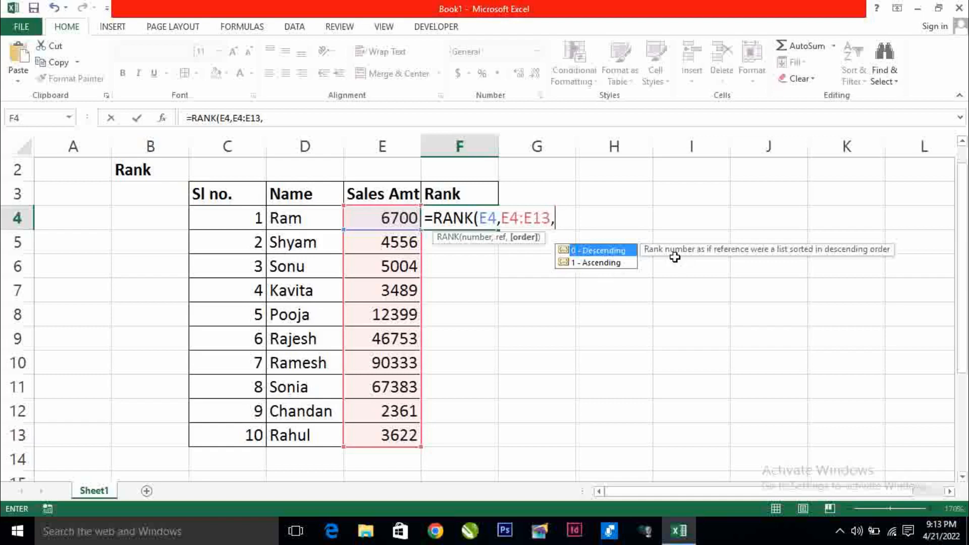
Complete F4 as =RANK(E4,$E$4:$E$13,0), which returns rank 5
{"action": "left_click_drag", "start_coordinate": [671, 251], "coordinate": [701, 209]}
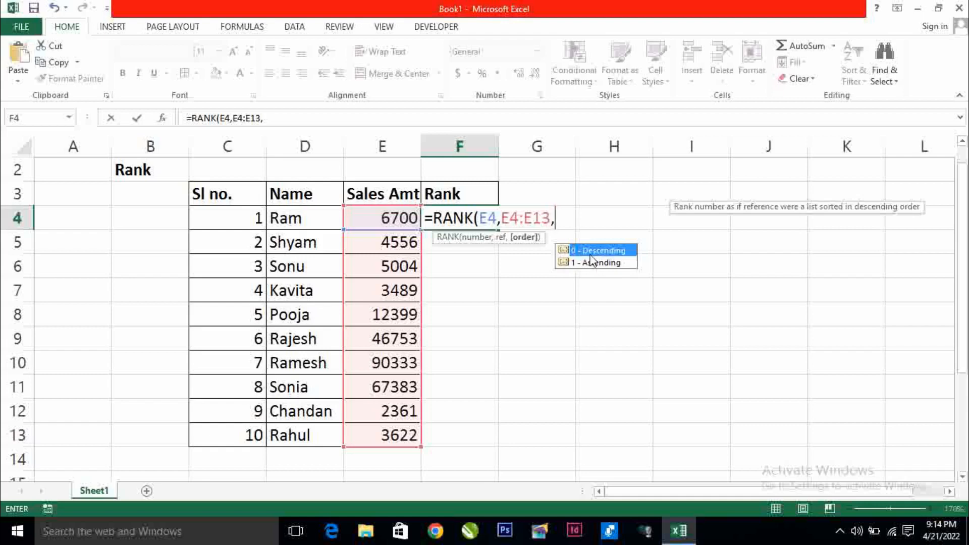
{"action": "type", "text": "0"}
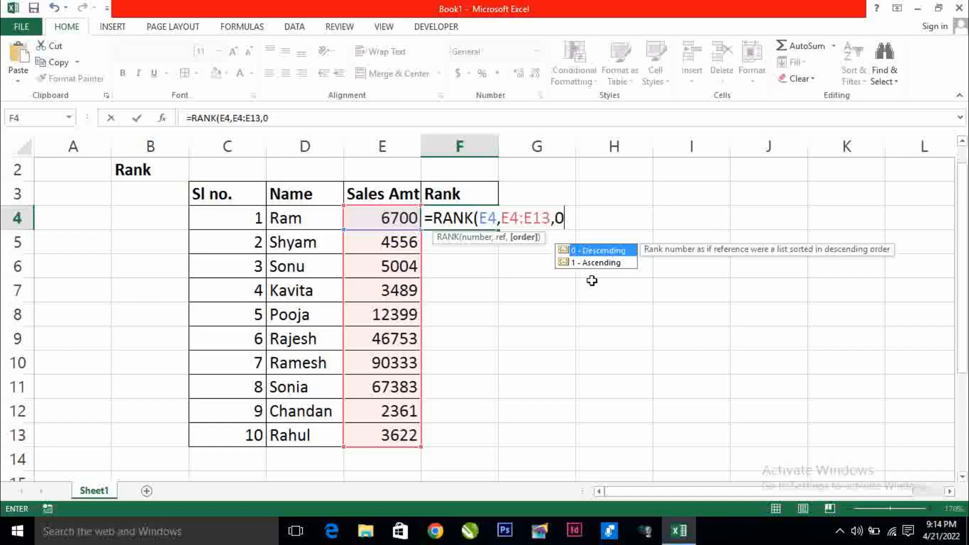
{"action": "type", "text": ")"}
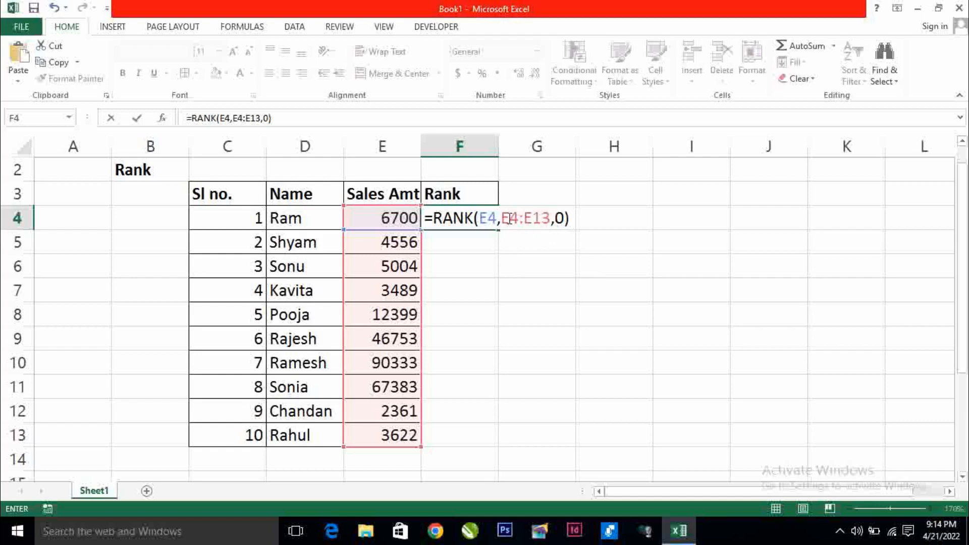
{"action": "left_click_drag", "start_coordinate": [508, 218], "coordinate": [534, 220]}
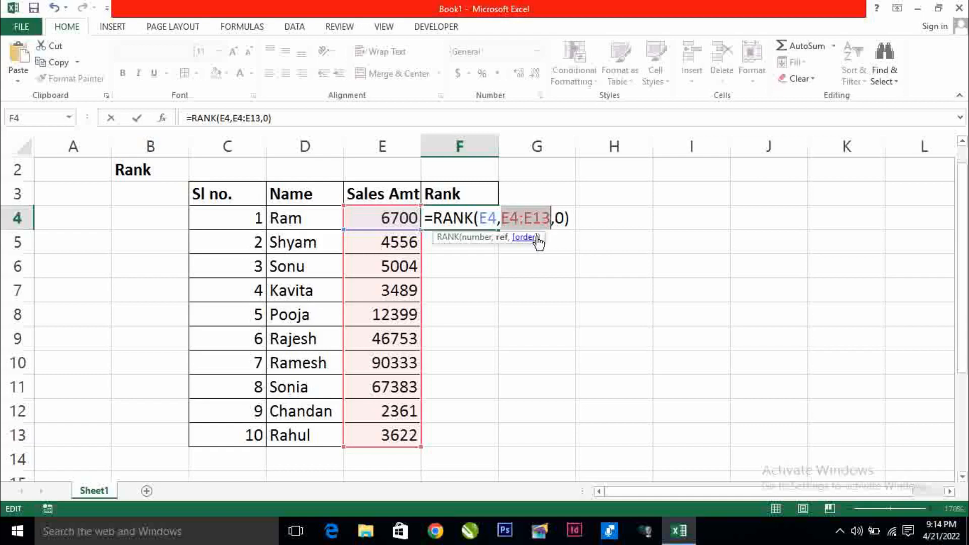
{"action": "key", "text": "F4"}
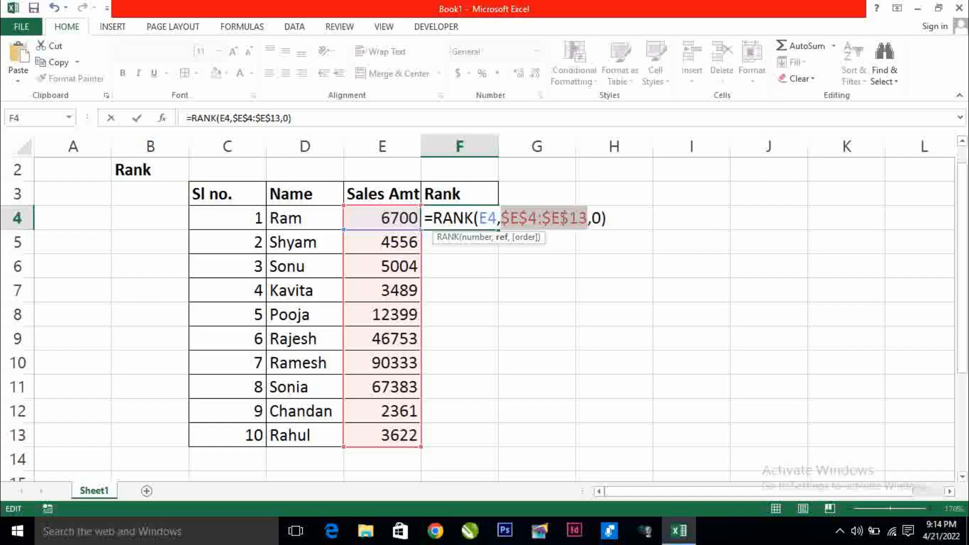
{"action": "key", "text": "Return"}
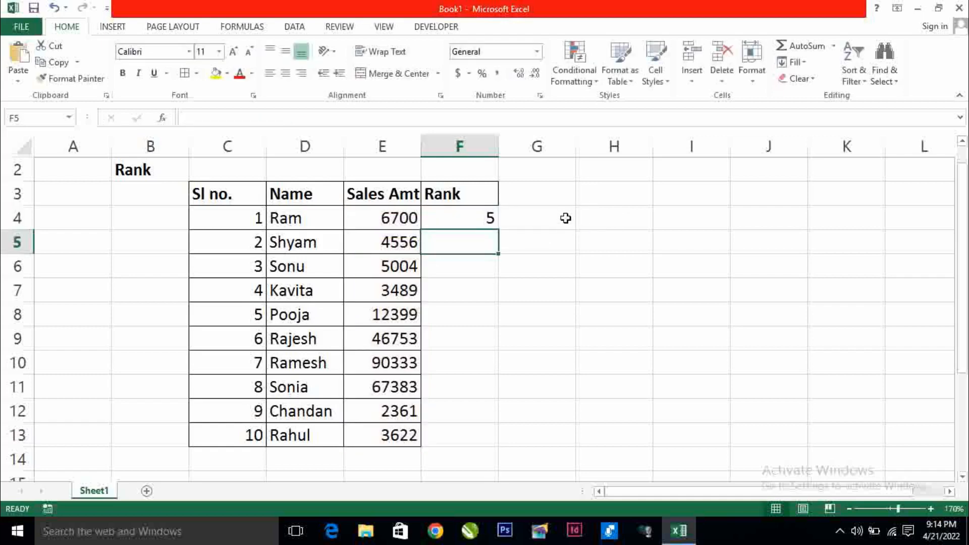
Fill the RANK formula from F4 down to F13
{"action": "left_click", "coordinate": [473, 225]}
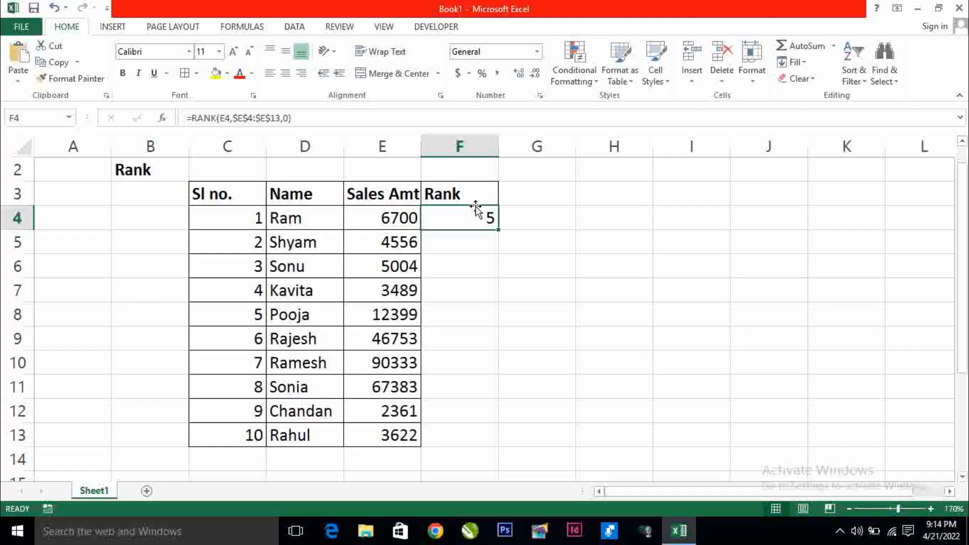
{"action": "left_click_drag", "start_coordinate": [500, 232], "coordinate": [500, 232]}
{"action": "double_click", "coordinate": [499, 232]}
{"action": "right_click", "coordinate": [498, 254]}
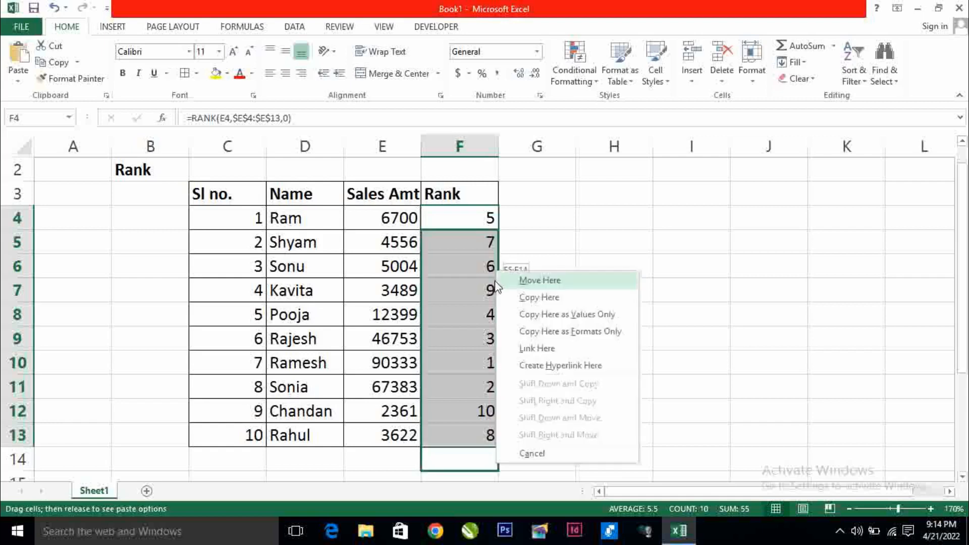
{"action": "left_click", "coordinate": [564, 230]}
Highlight the row ranked 1 to check the results, then clear the selection
{"action": "left_click", "coordinate": [566, 348]}
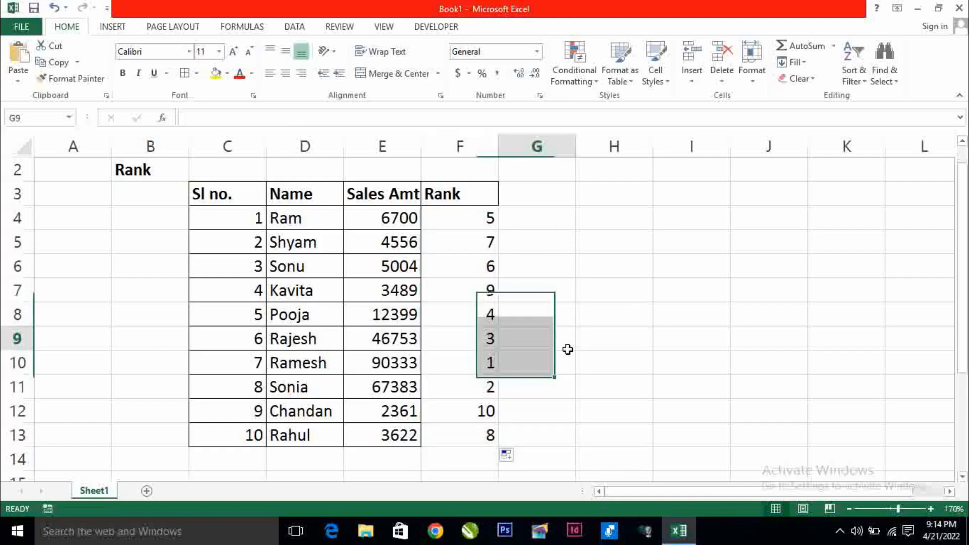
{"action": "left_click", "coordinate": [537, 450]}
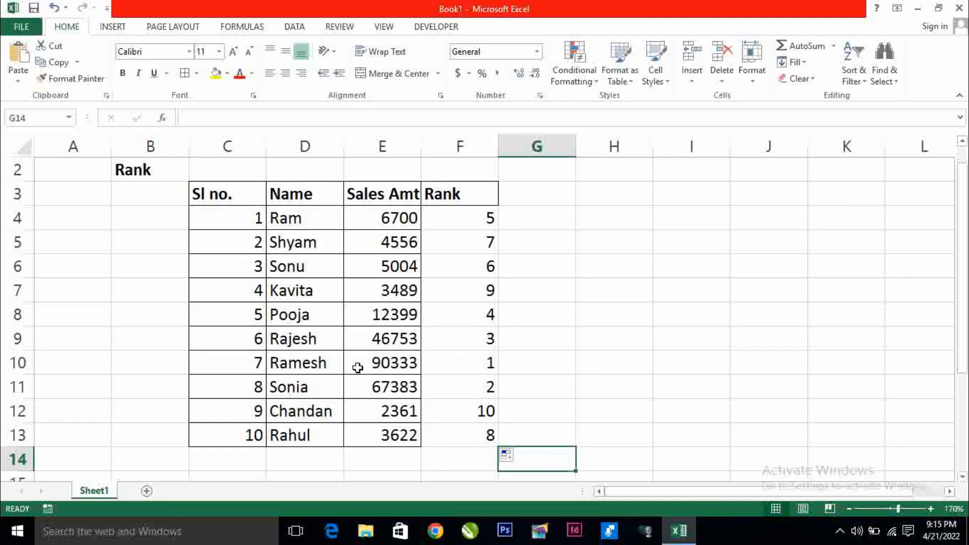
{"action": "left_click_drag", "start_coordinate": [479, 366], "coordinate": [223, 372]}
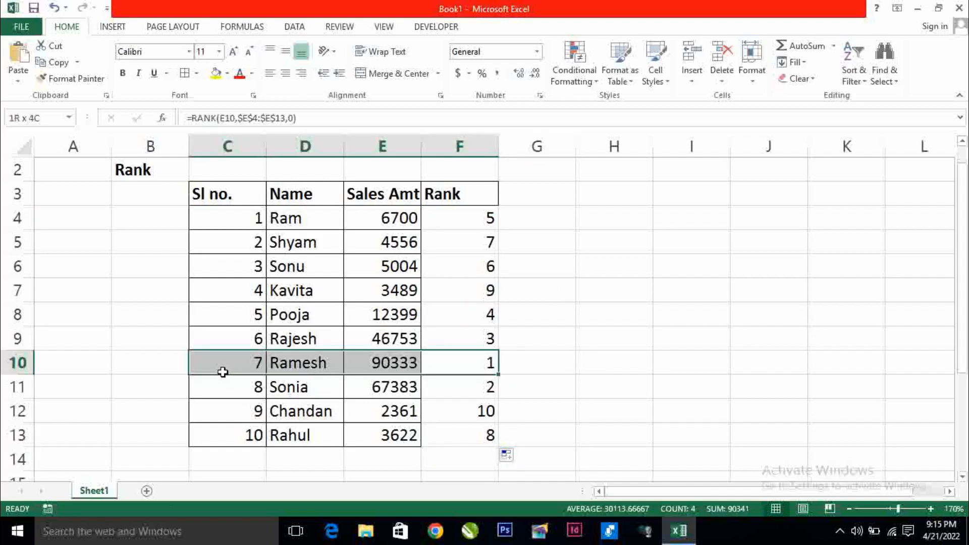
{"action": "left_click", "coordinate": [536, 354]}
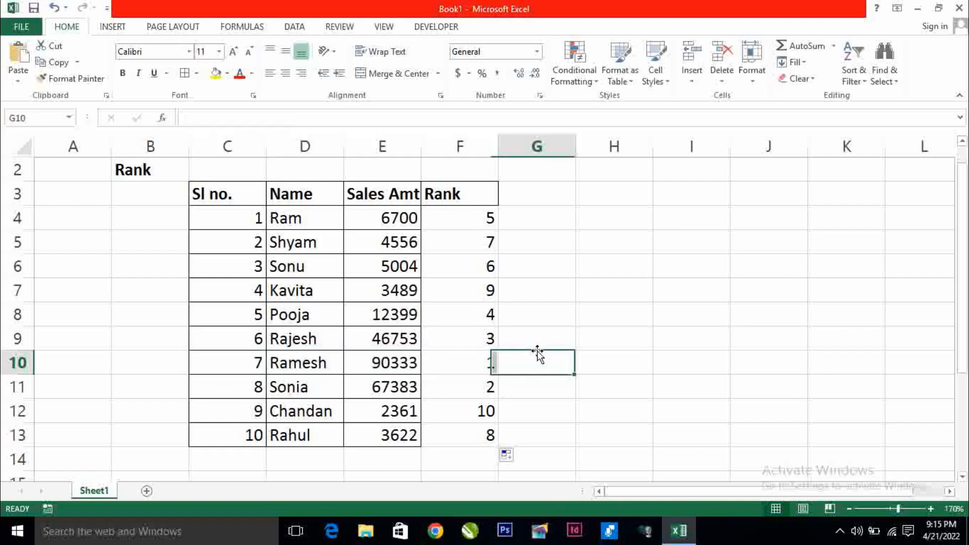
{"action": "left_click_drag", "start_coordinate": [228, 362], "coordinate": [487, 361]}
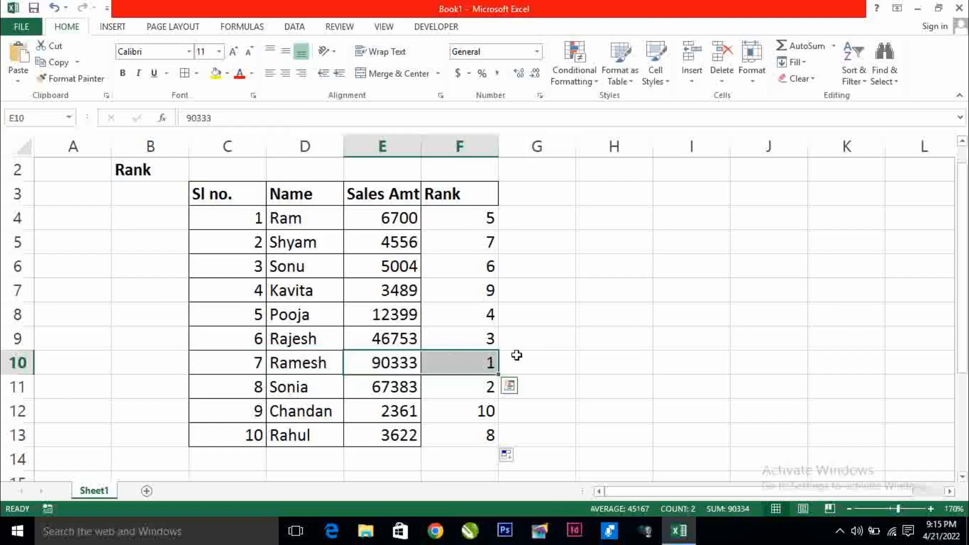
{"action": "left_click", "coordinate": [547, 349]}
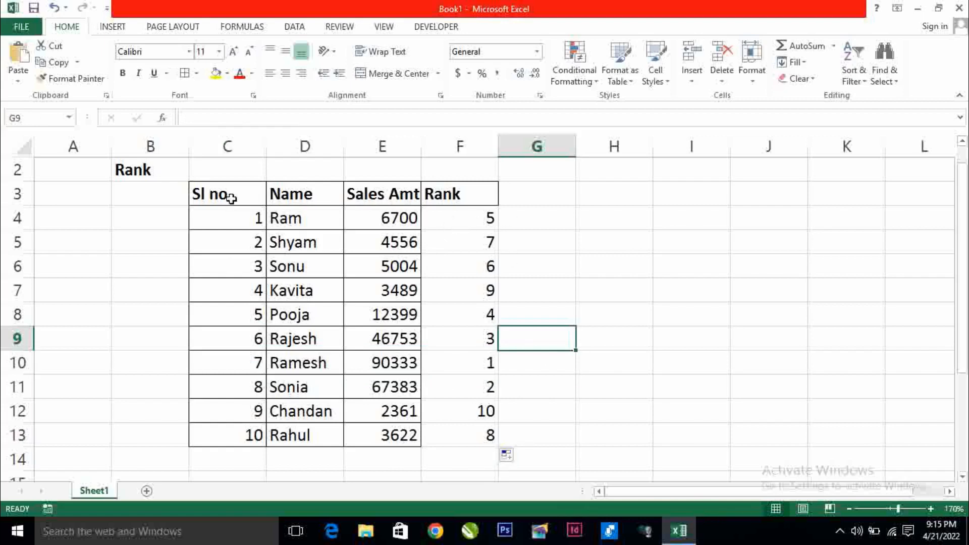
Sort C3:F13 by the Rank column, smallest to largest, using Data > Sort
{"action": "left_click_drag", "start_coordinate": [233, 197], "coordinate": [480, 437]}
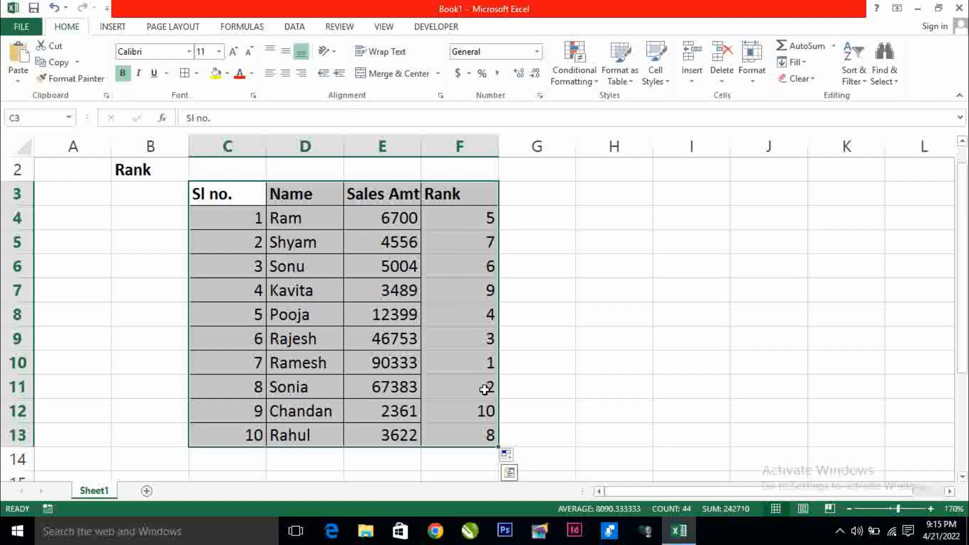
{"action": "left_click_drag", "start_coordinate": [227, 192], "coordinate": [450, 432]}
{"action": "left_click", "coordinate": [294, 29]}
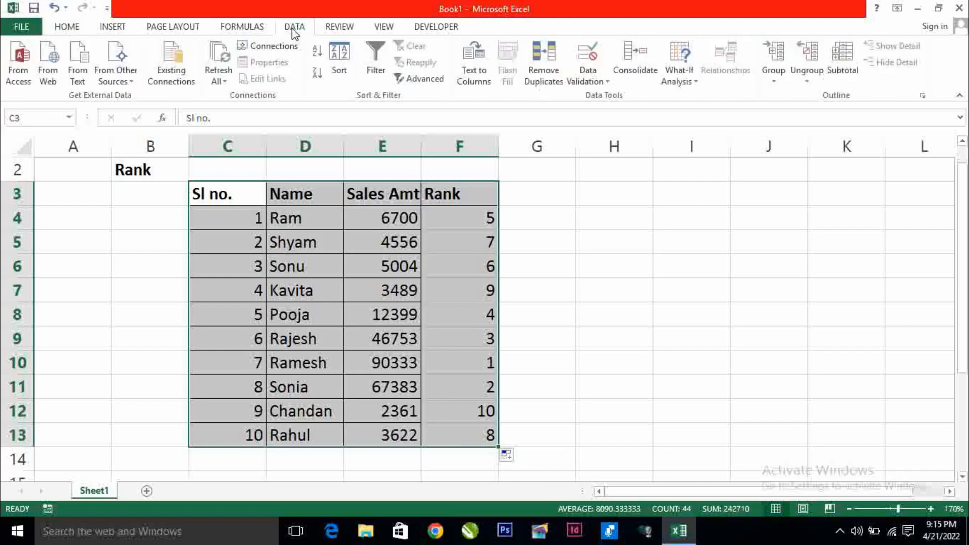
{"action": "left_click", "coordinate": [342, 73]}
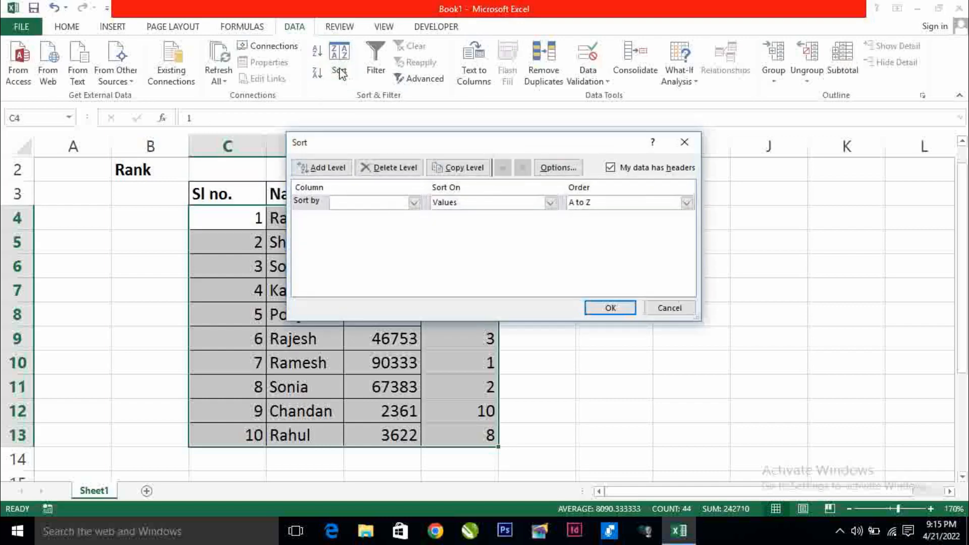
{"action": "left_click_drag", "start_coordinate": [384, 143], "coordinate": [532, 76]}
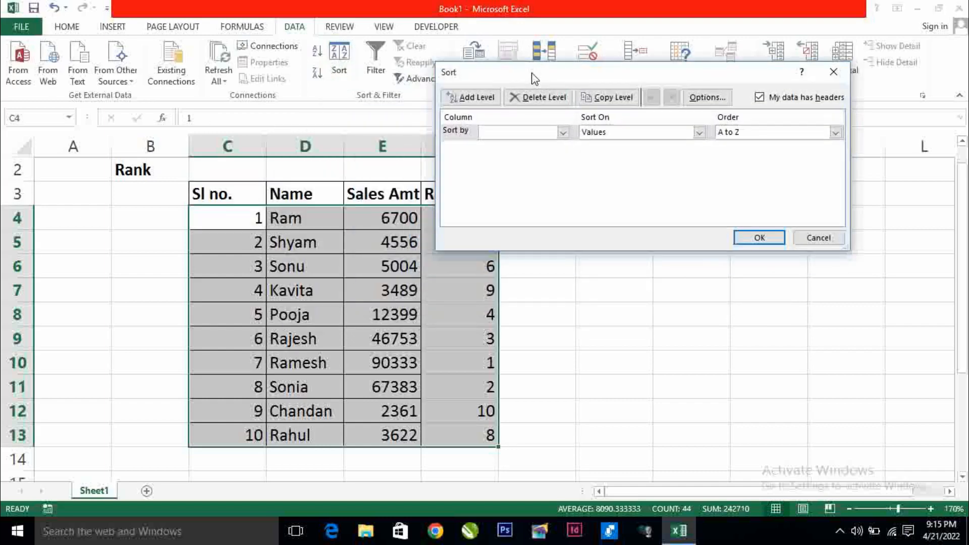
{"action": "left_click", "coordinate": [562, 132]}
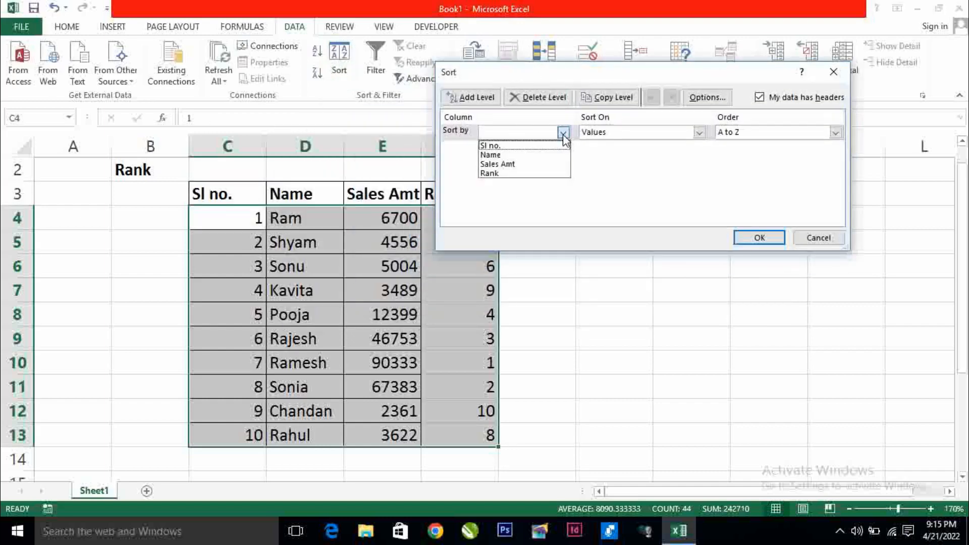
{"action": "left_click", "coordinate": [496, 173]}
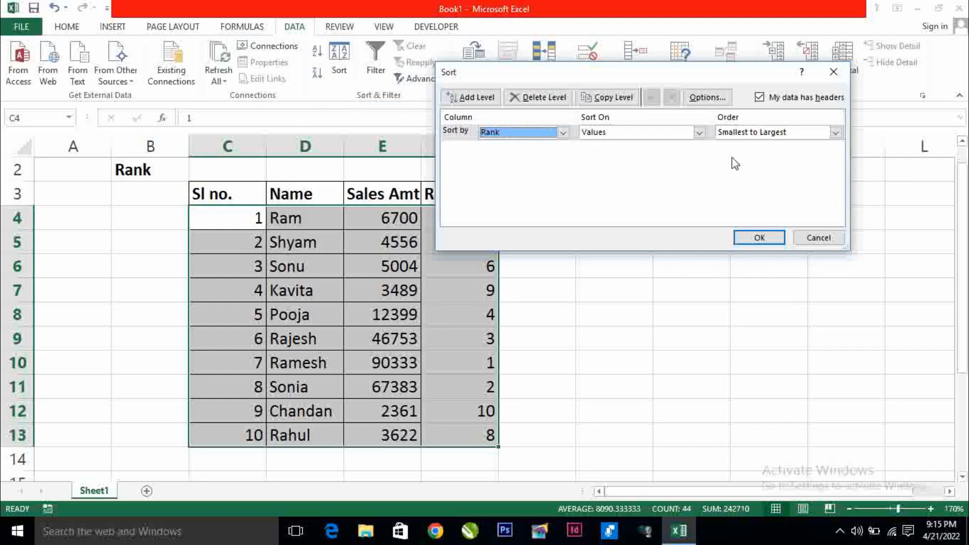
{"action": "left_click_drag", "start_coordinate": [658, 75], "coordinate": [631, 106]}
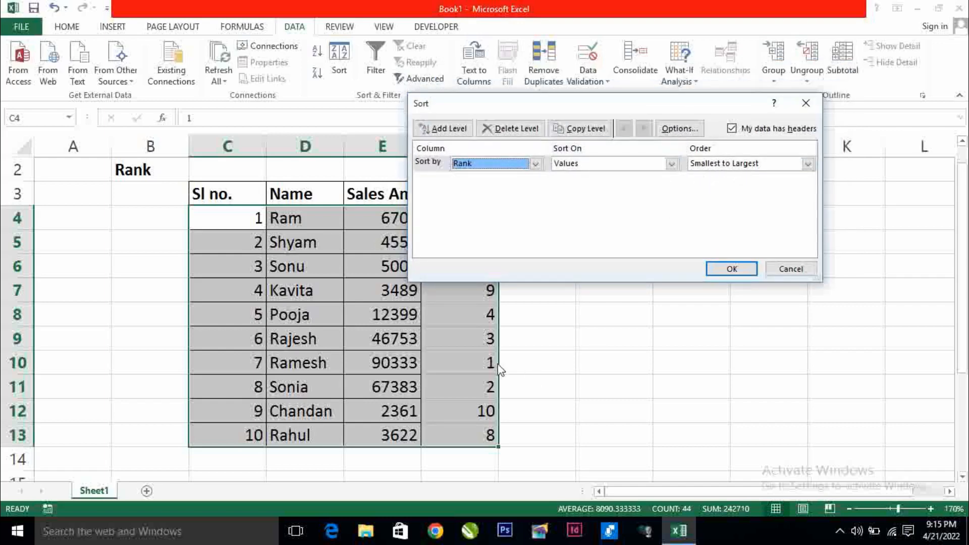
{"action": "left_click_drag", "start_coordinate": [478, 104], "coordinate": [580, 28]}
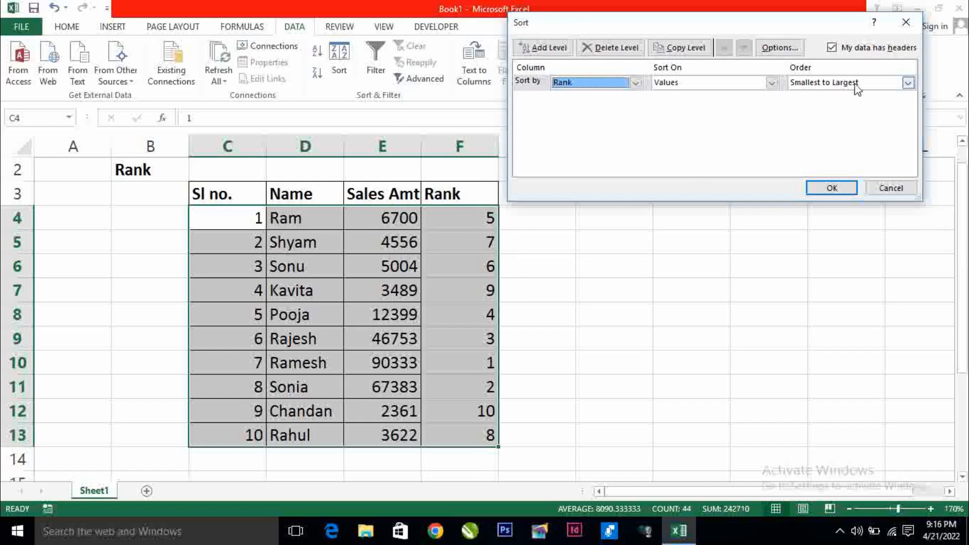
{"action": "left_click", "coordinate": [833, 188]}
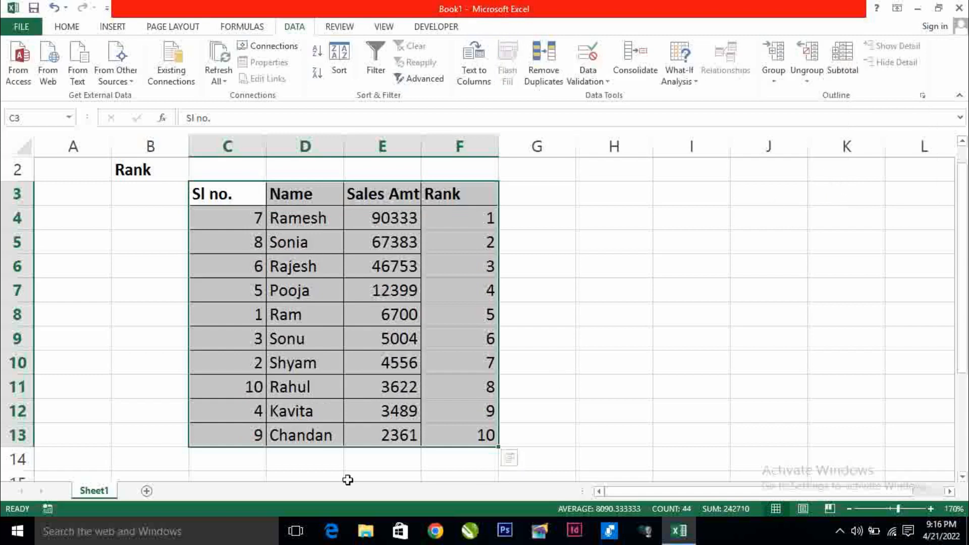
{"action": "left_click", "coordinate": [586, 241]}
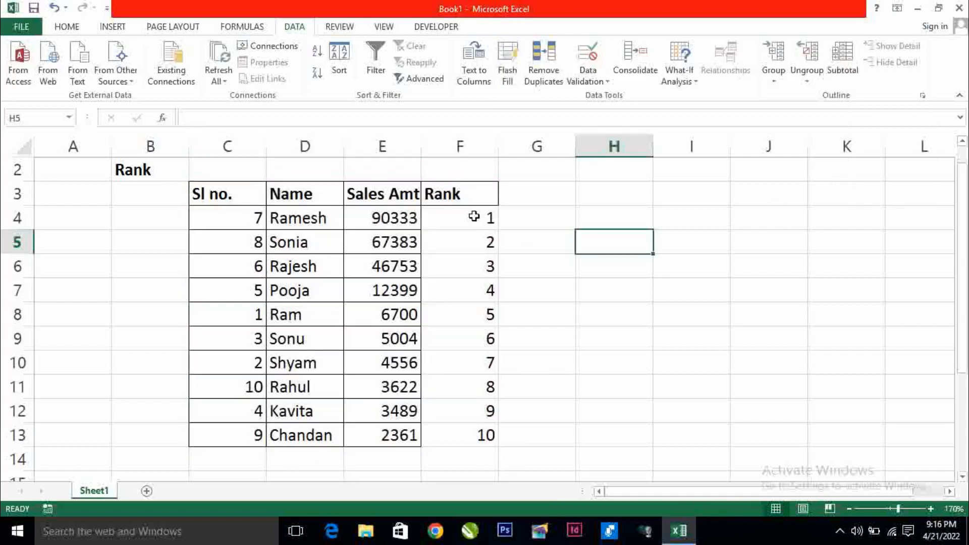
{"action": "left_click", "coordinate": [376, 217]}
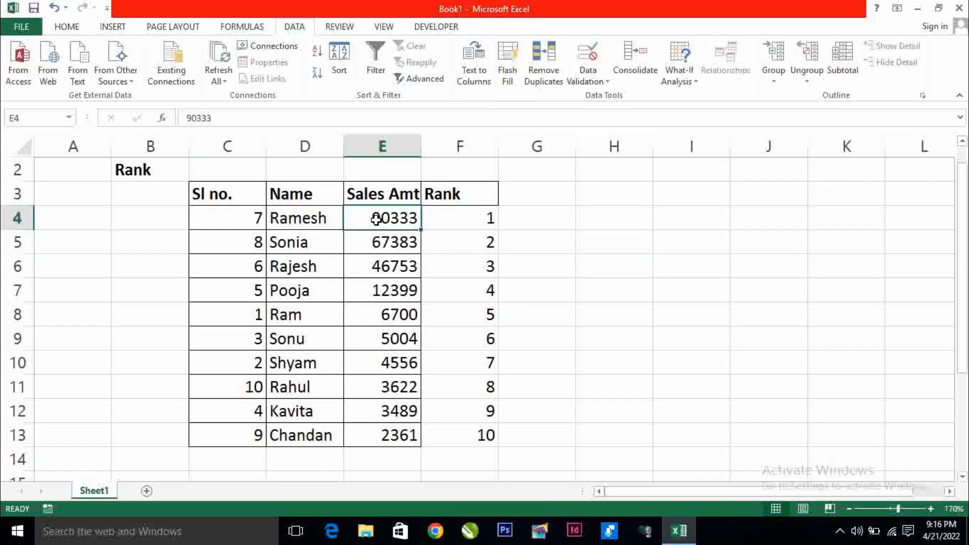
{"action": "left_click", "coordinate": [393, 247]}
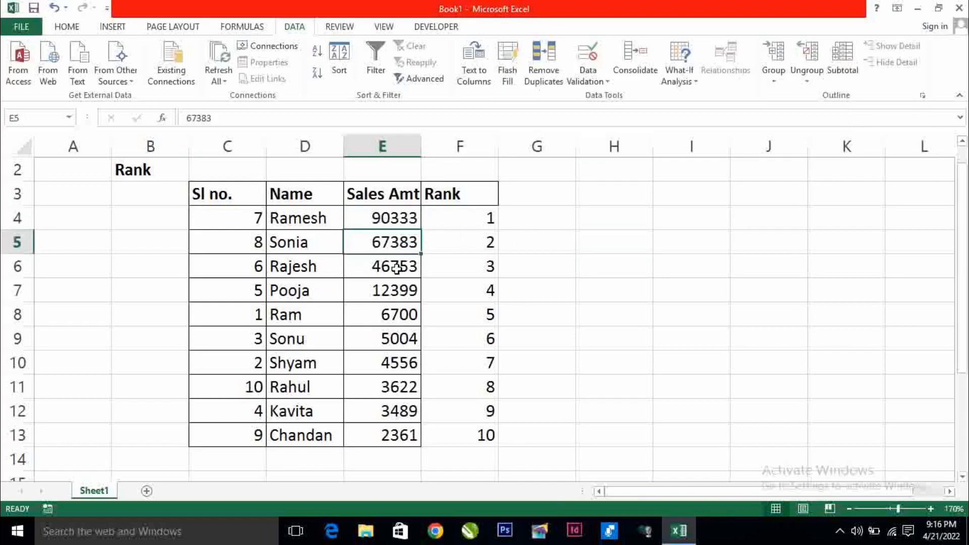
{"action": "left_click", "coordinate": [395, 269]}
{"action": "left_click", "coordinate": [398, 295]}
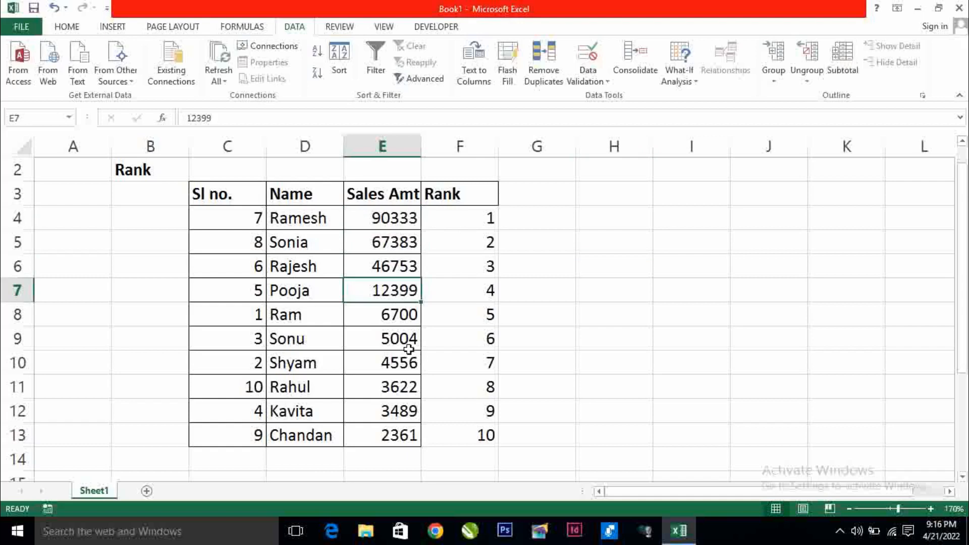
{"action": "left_click", "coordinate": [622, 306]}
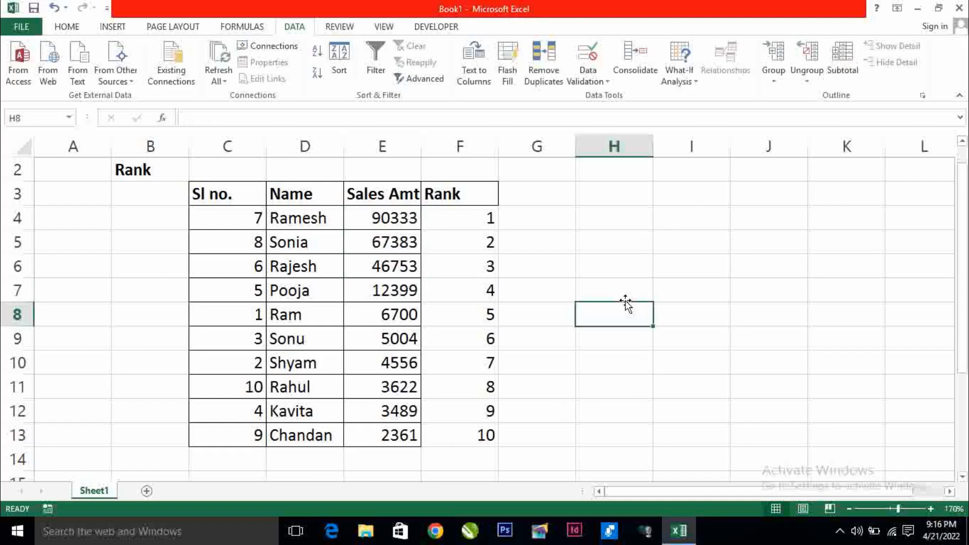
{"action": "left_click", "coordinate": [601, 290]}
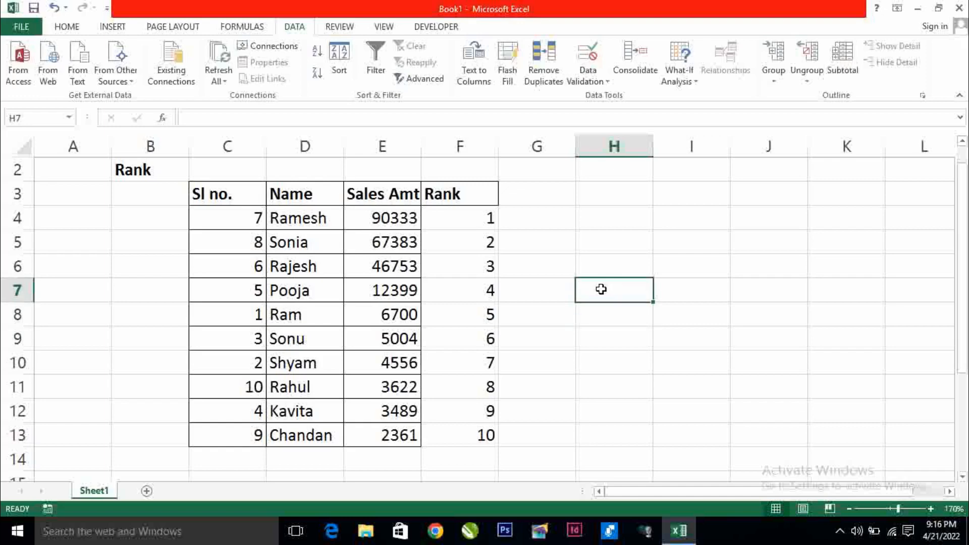